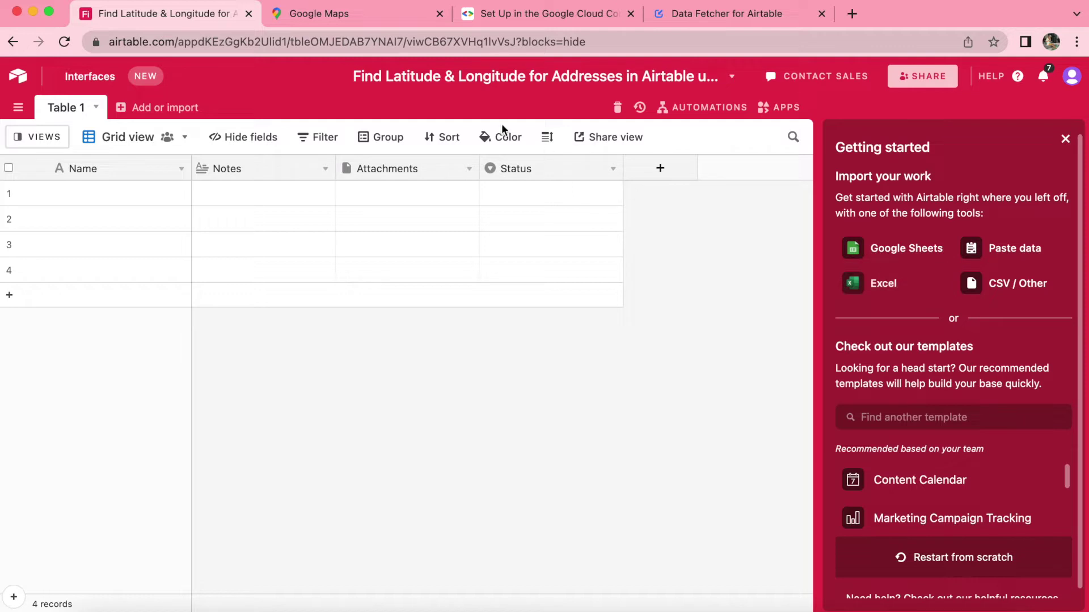
- Rename the Table 1 tab to Location
{"action": "left_click", "coordinate": [73, 108]}
{"action": "double_click", "coordinate": [73, 109]}
{"action": "type", "text": "L"}
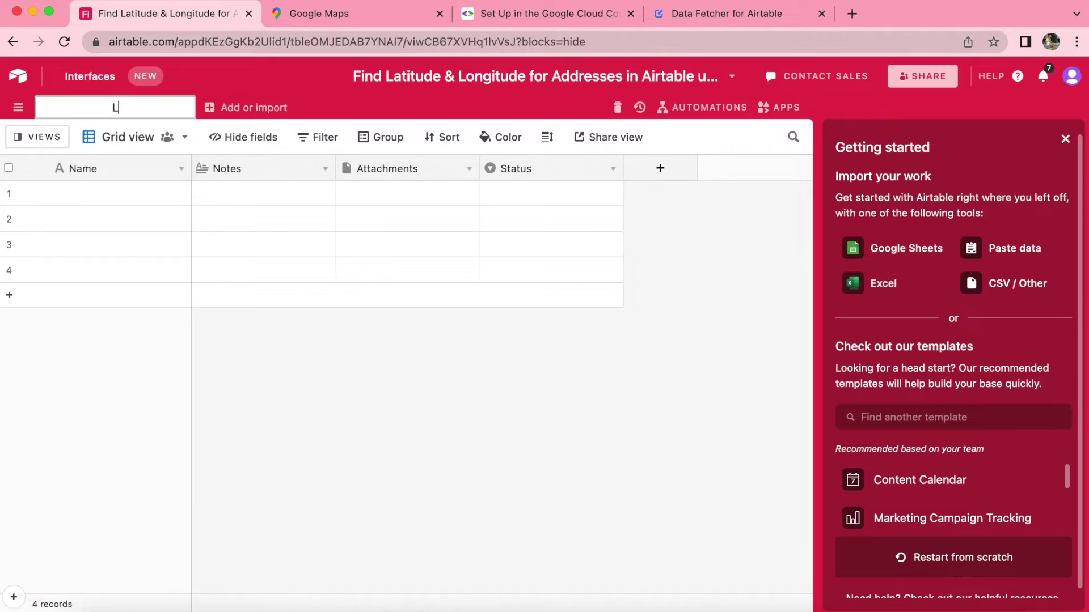
{"action": "type", "text": "ocation"}
{"action": "key", "text": "Return"}
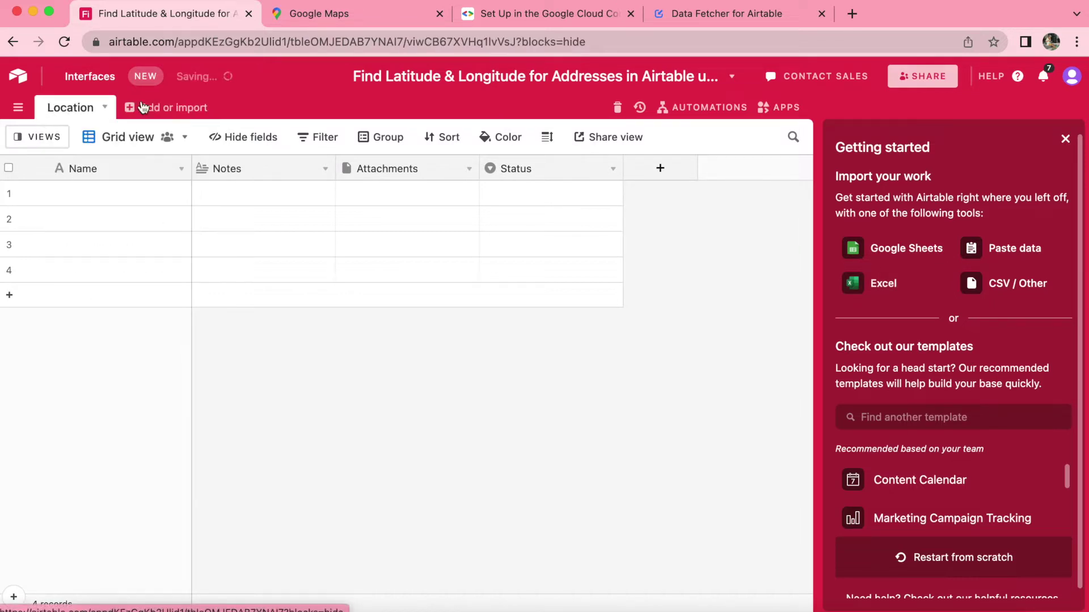
- Rename the primary Name field to Address
{"action": "left_click", "coordinate": [1065, 140]}
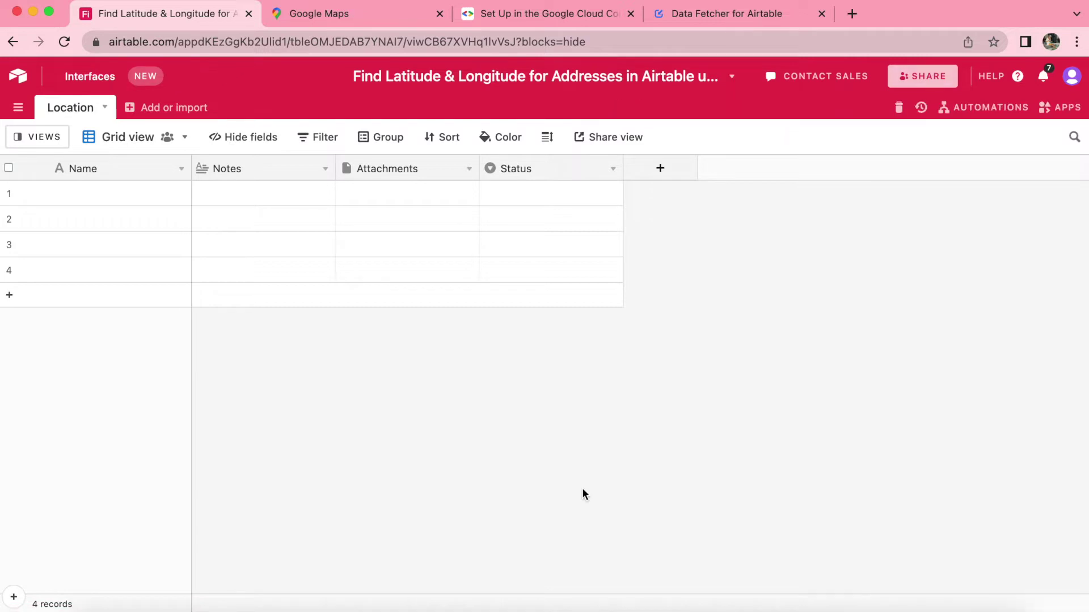
{"action": "double_click", "coordinate": [83, 169]}
{"action": "type", "text": "Address"}
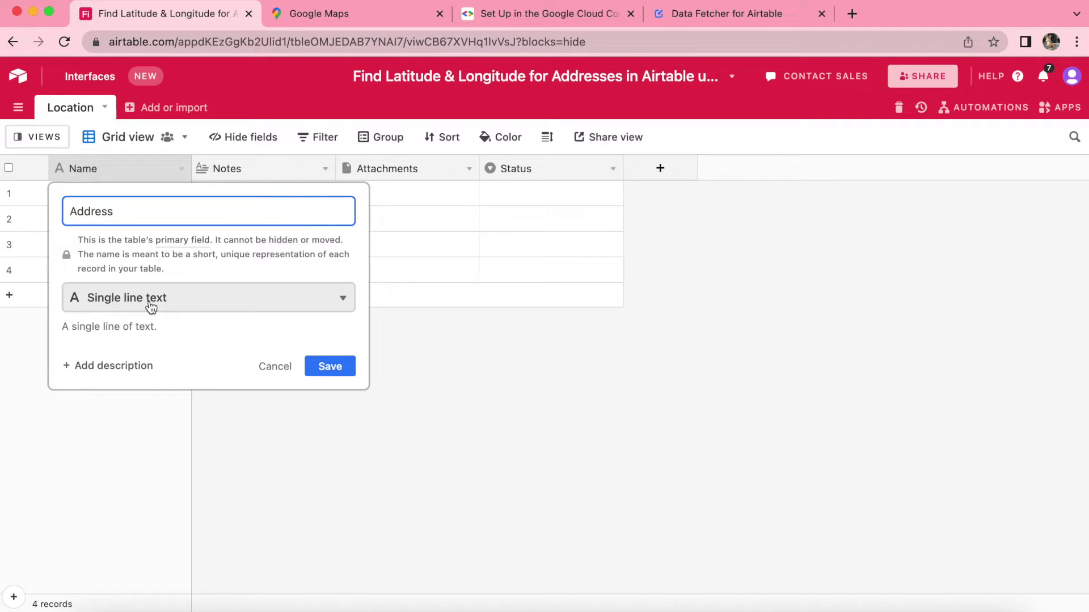
{"action": "left_click", "coordinate": [330, 366]}
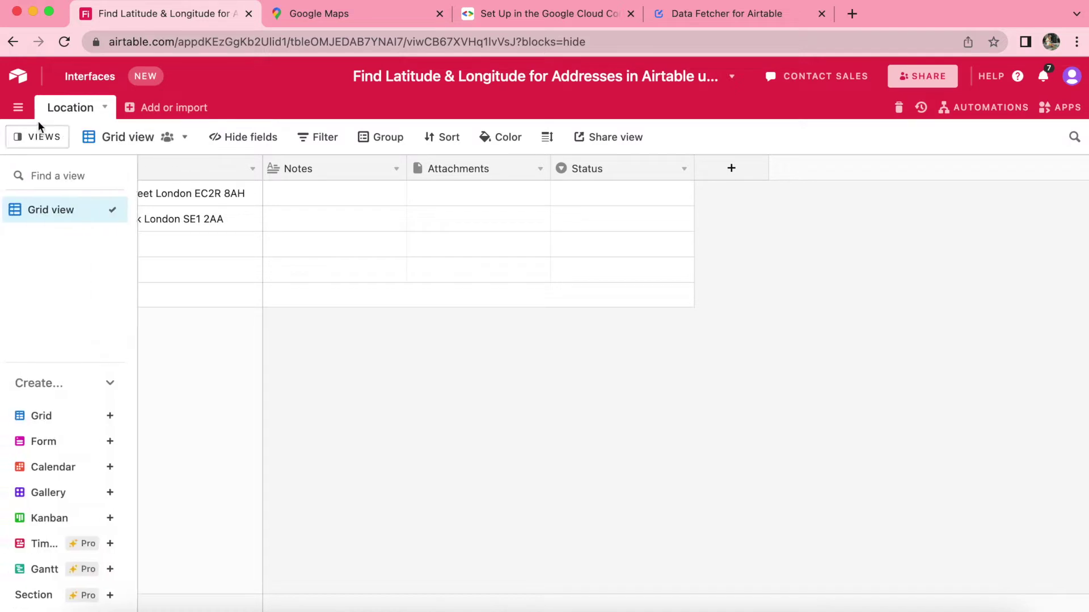
- Pin the views sidebar and create a grid view called 'Needs coordinates'
{"action": "left_click", "coordinate": [40, 137]}
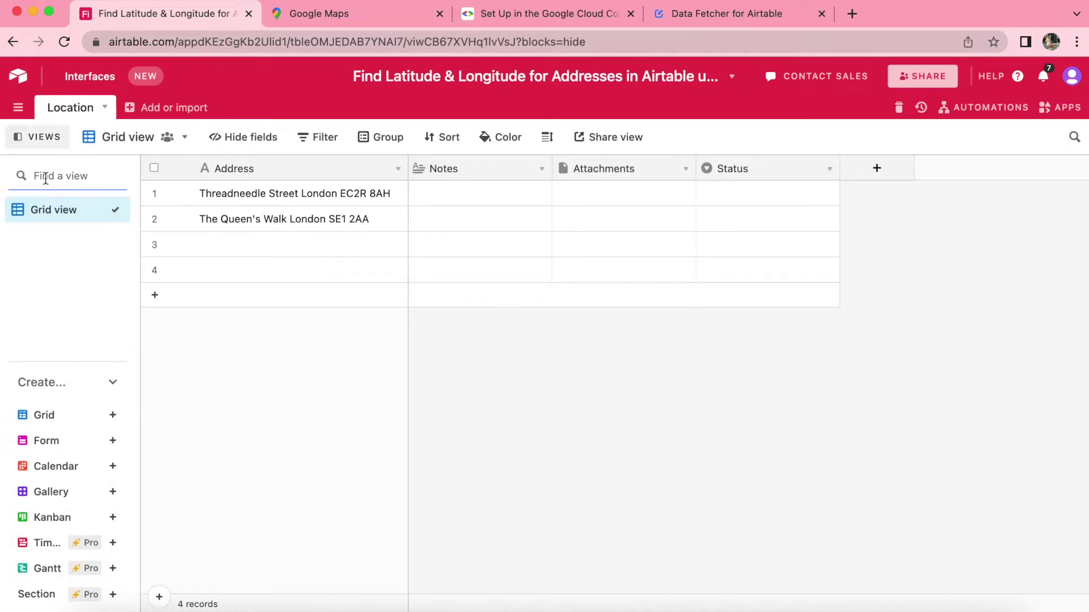
{"action": "mouse_move", "coordinate": [48, 220]}
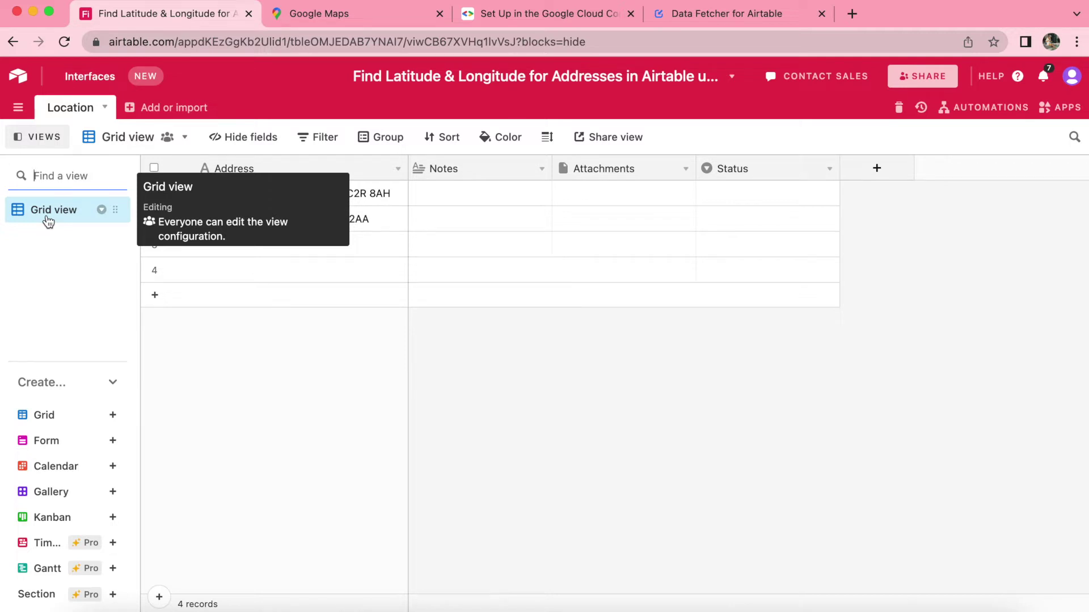
{"action": "left_click", "coordinate": [112, 416]}
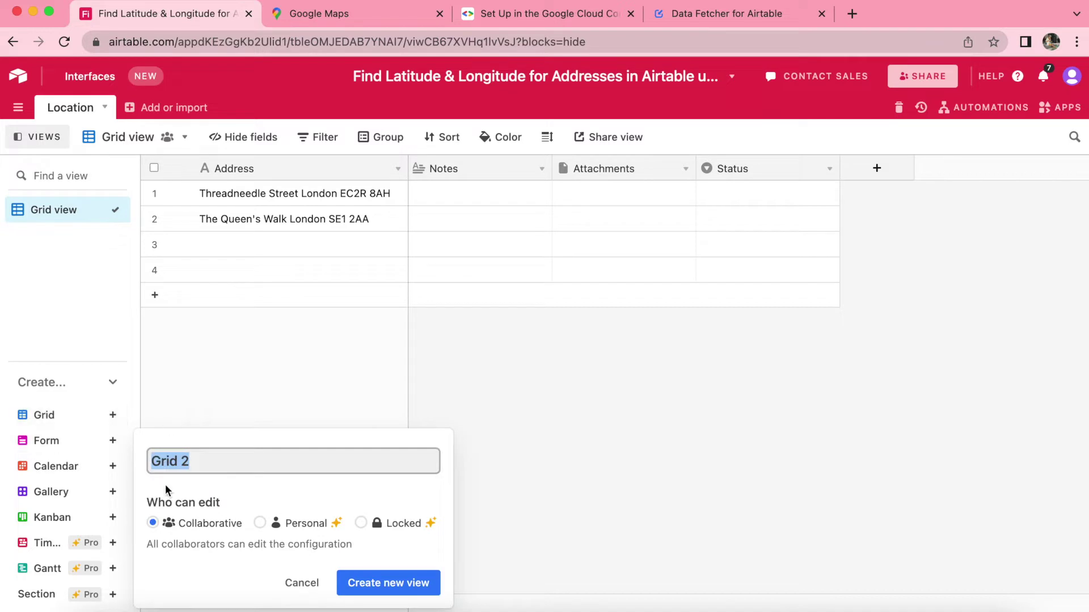
{"action": "type", "text": "Needs coordinates"}
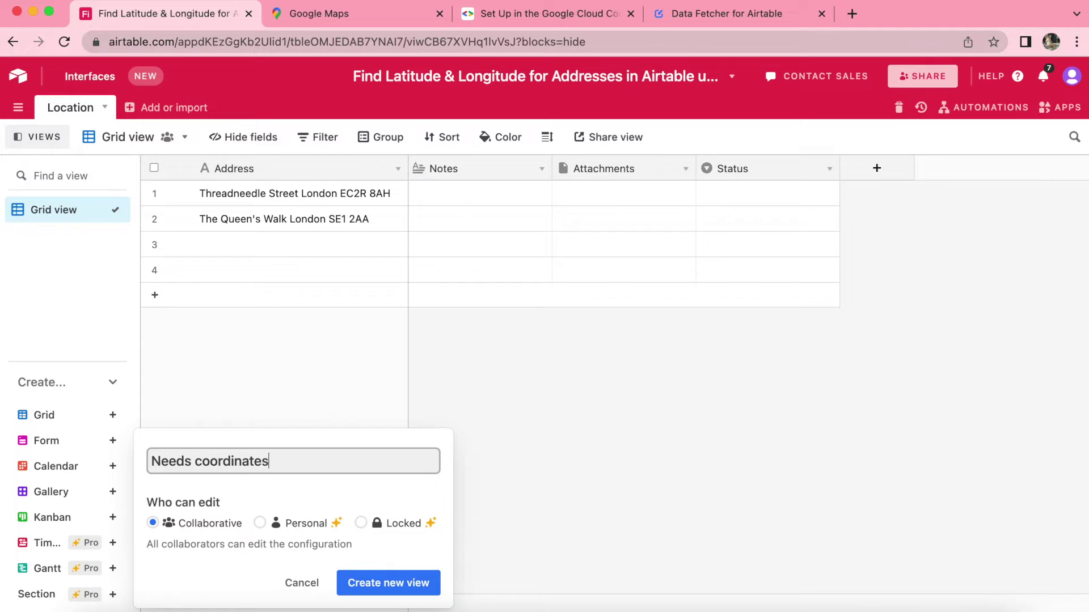
{"action": "left_click", "coordinate": [425, 584]}
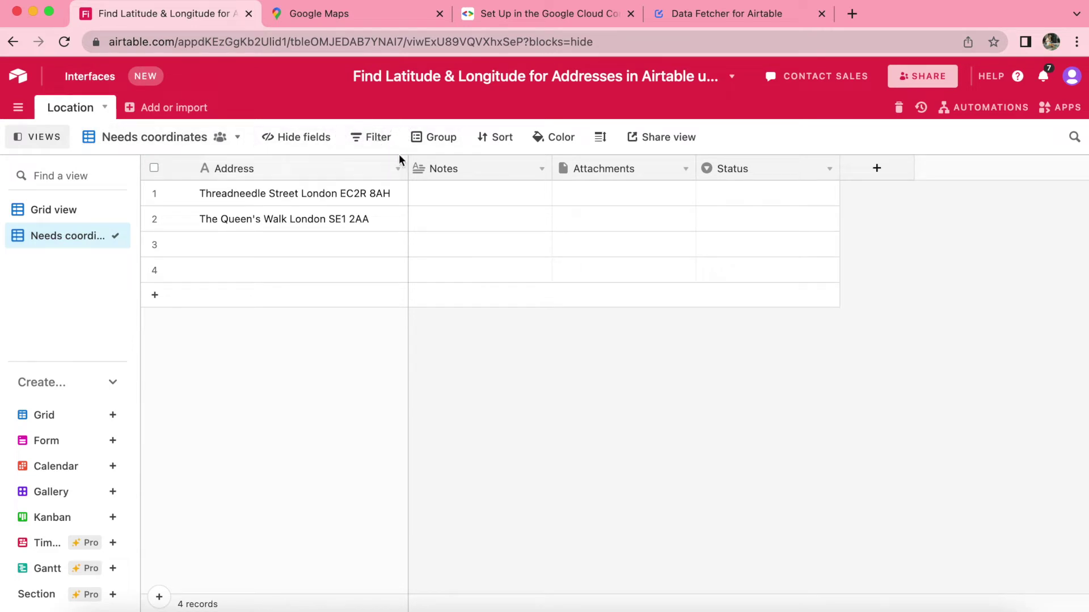
- Add a filter condition: Address is not empty
{"action": "left_click", "coordinate": [378, 138]}
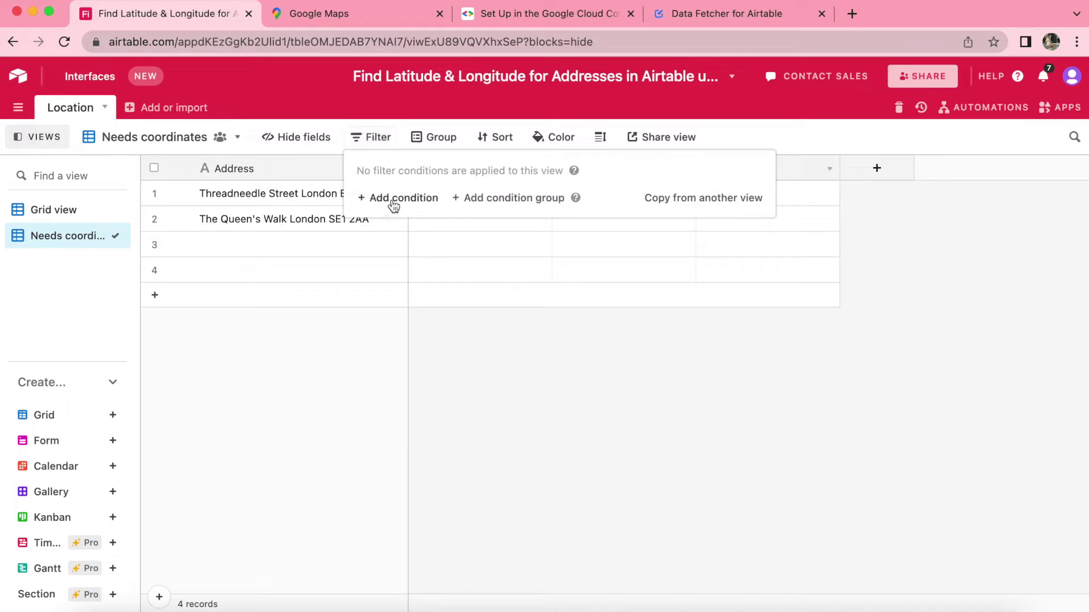
{"action": "left_click", "coordinate": [397, 198]}
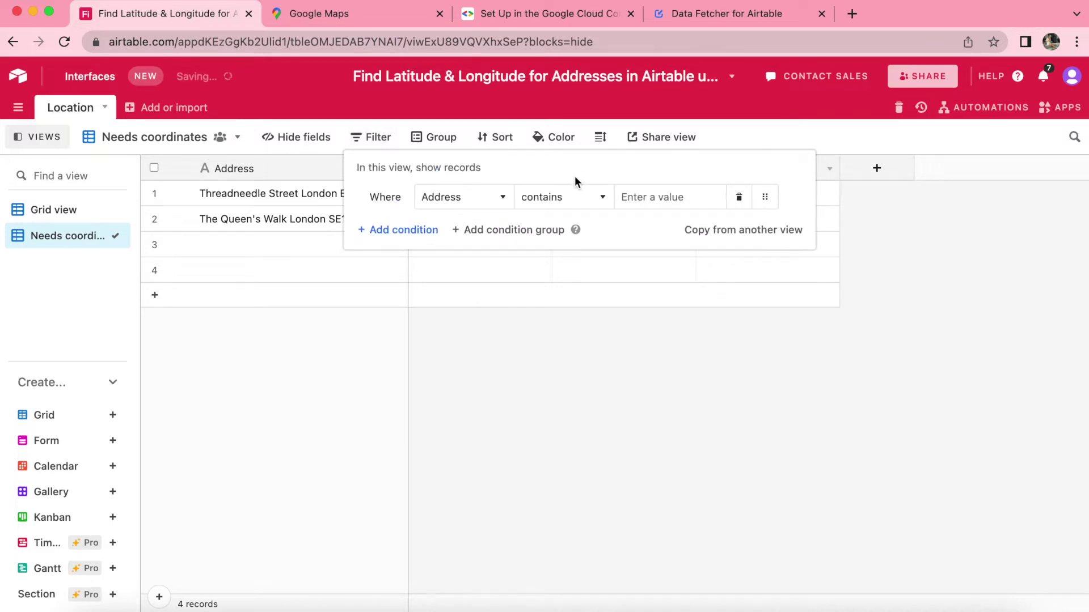
{"action": "left_click", "coordinate": [575, 196]}
{"action": "left_click", "coordinate": [586, 376]}
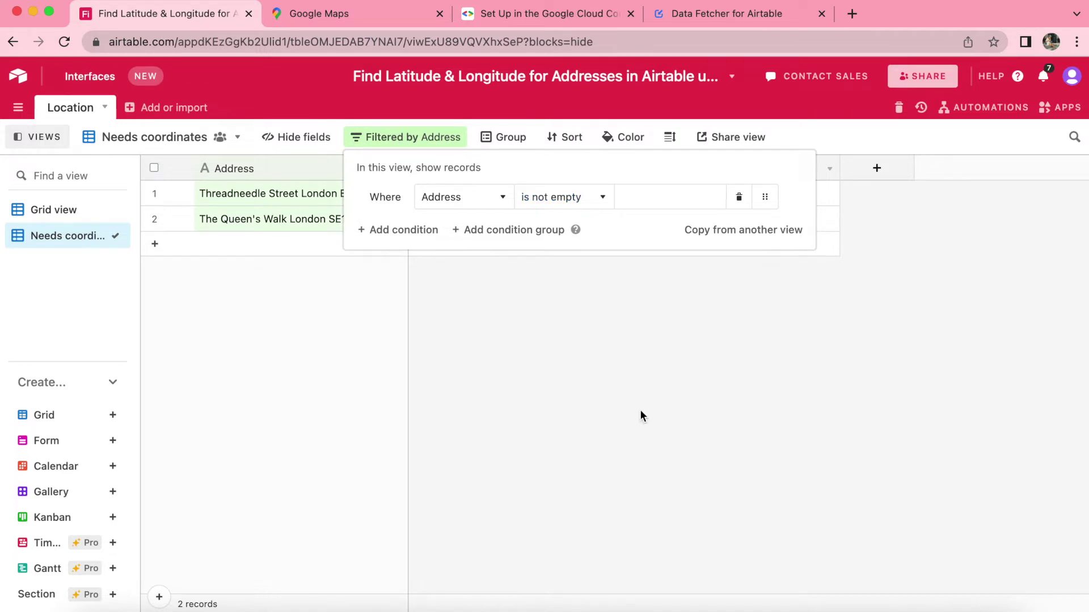
{"action": "left_click", "coordinate": [651, 423]}
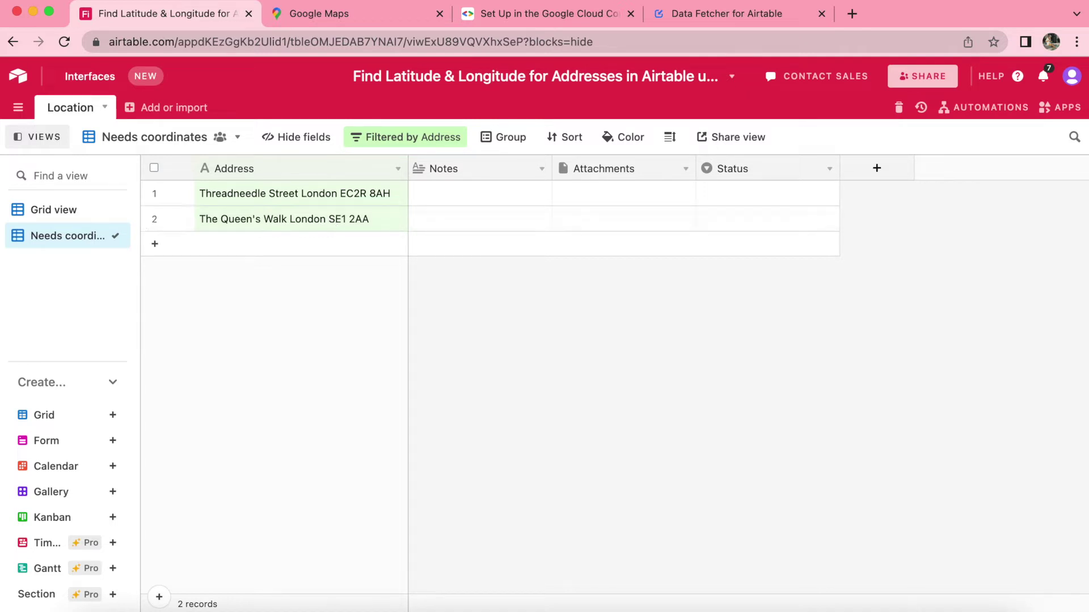
- From the setup guide, create a new Google Cloud project named Demo
{"action": "left_click", "coordinate": [563, 17]}
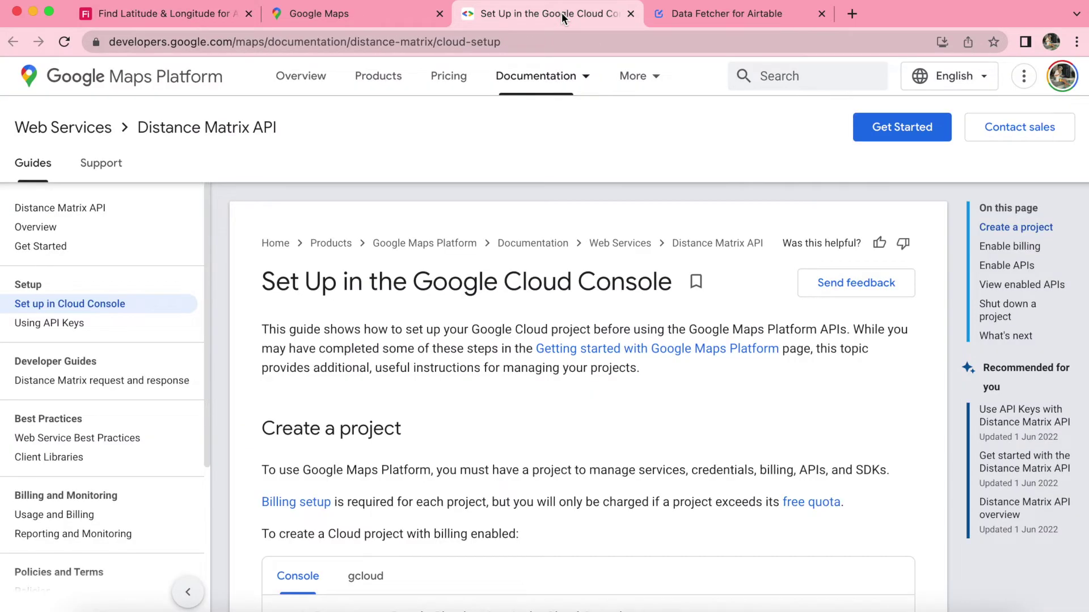
{"action": "scroll", "coordinate": [567, 309], "scroll_direction": "down", "scroll_amount": 5}
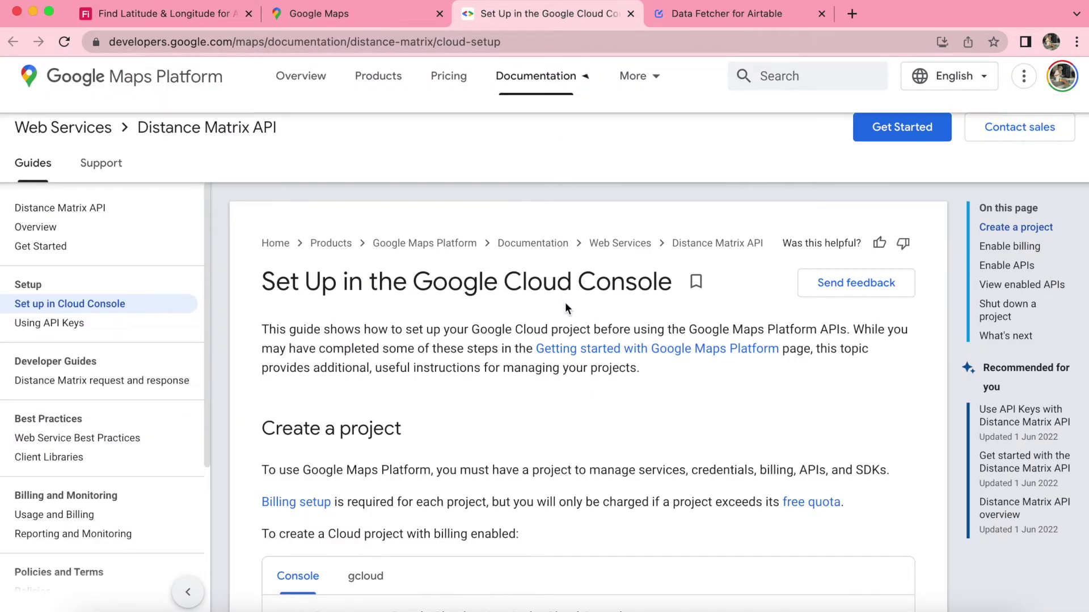
{"action": "scroll", "coordinate": [567, 309], "scroll_direction": "down", "scroll_amount": 1}
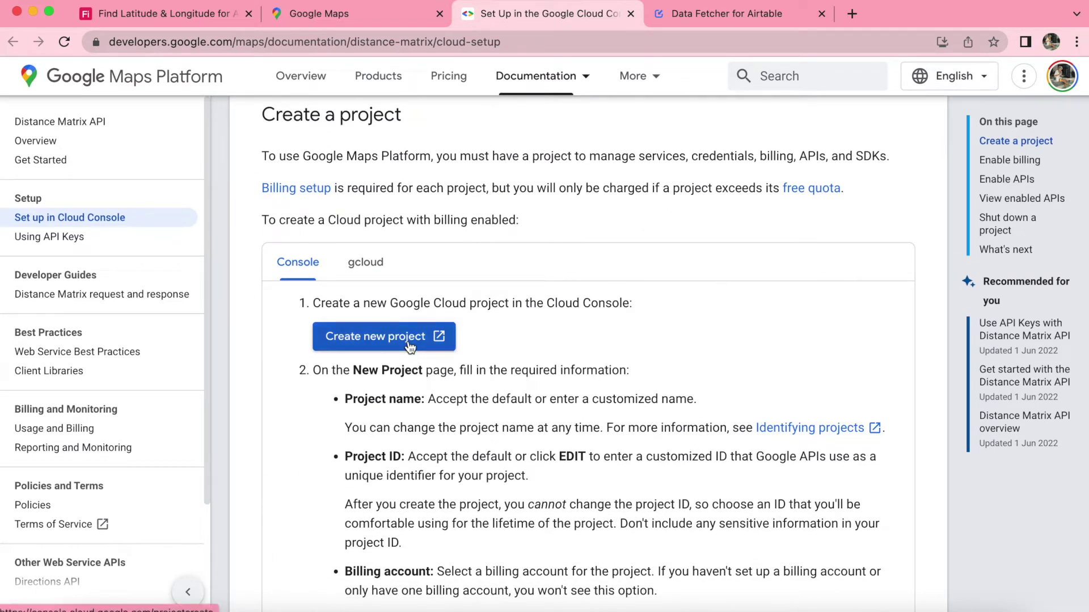
{"action": "left_click", "coordinate": [410, 343]}
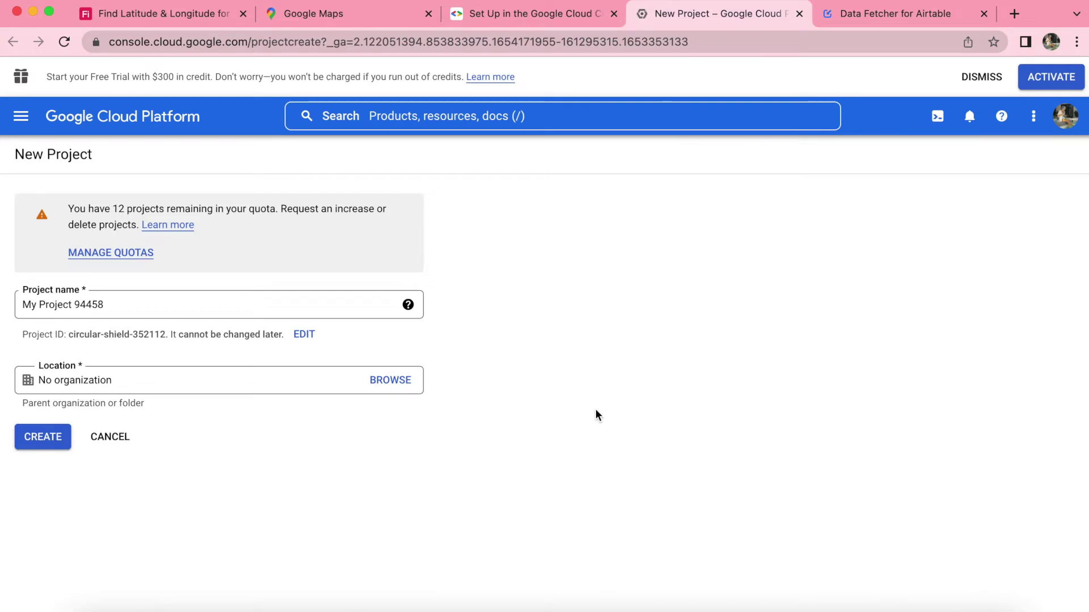
{"action": "left_click", "coordinate": [158, 308]}
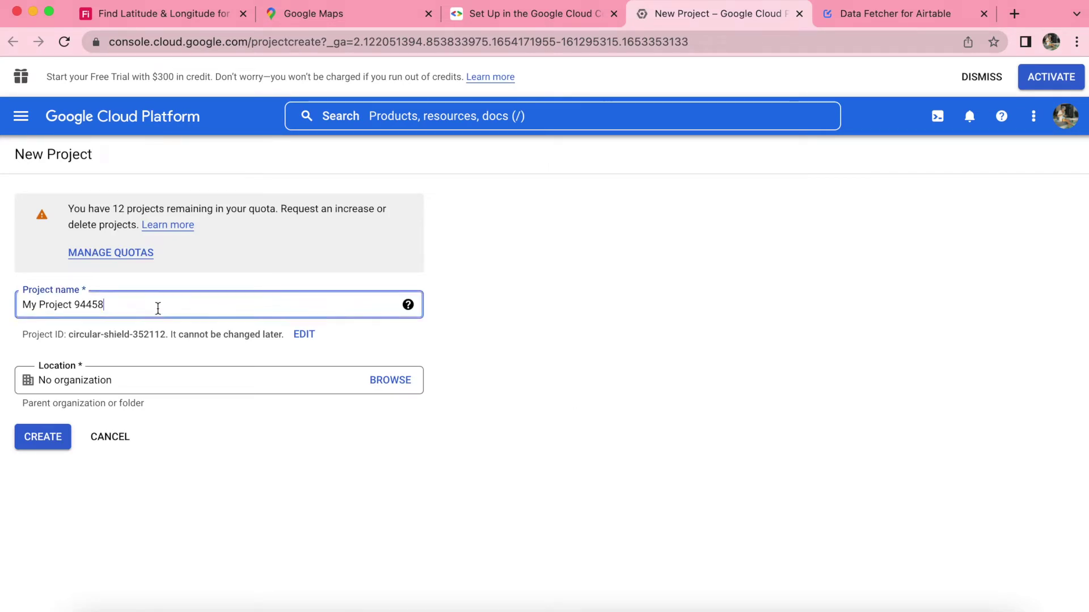
{"action": "key", "text": "super+a"}
{"action": "type", "text": "Demo"}
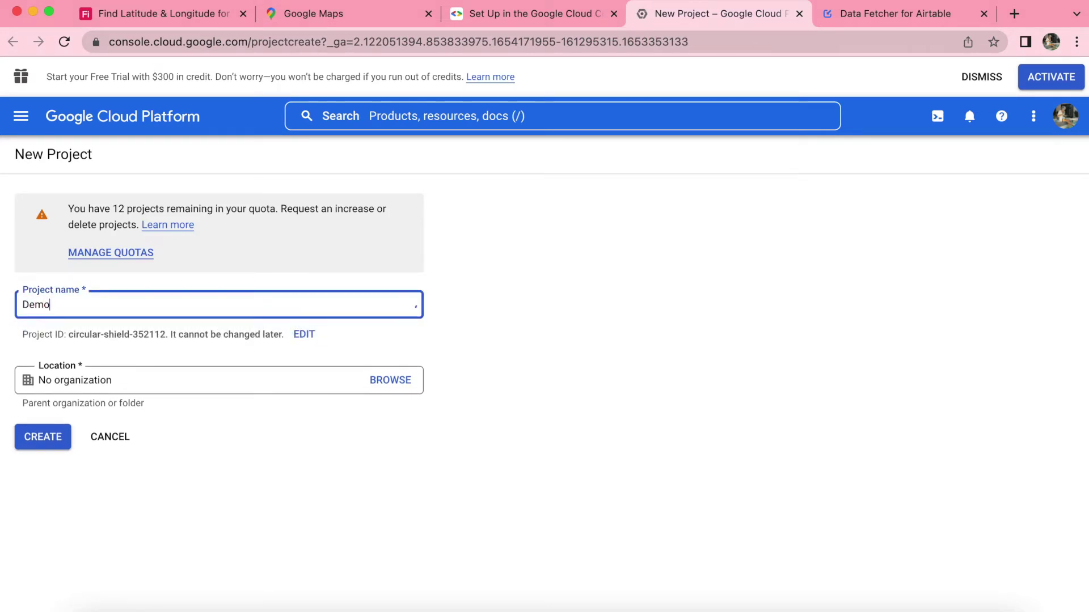
{"action": "left_click", "coordinate": [170, 411]}
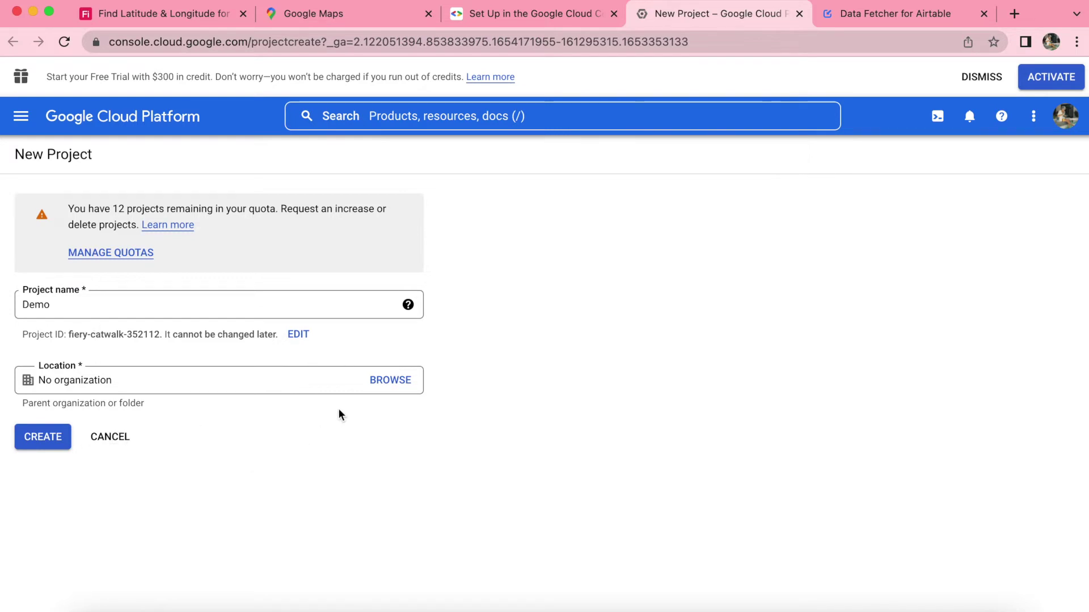
{"action": "left_click", "coordinate": [34, 440]}
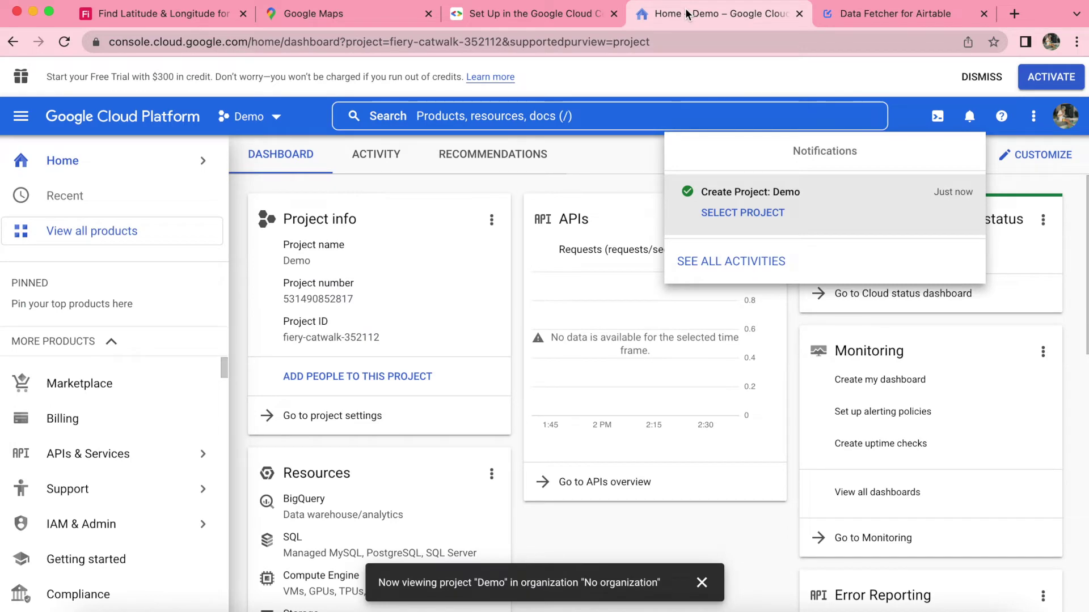
- Scroll the setup docs to Enable billing and go to the Cloud Console Billing page
{"action": "left_click", "coordinate": [568, 15]}
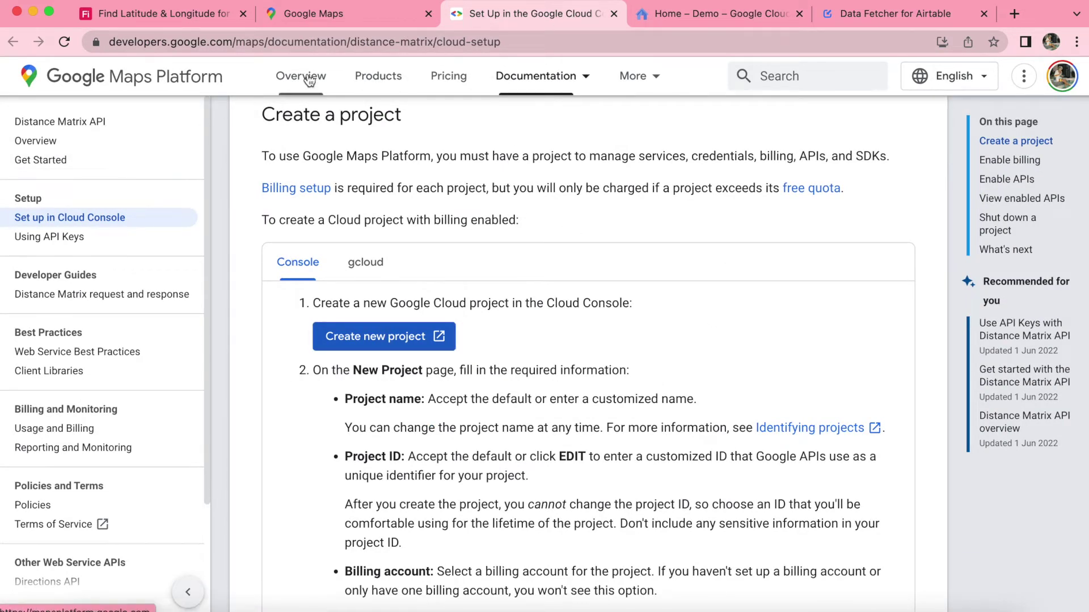
{"action": "scroll", "coordinate": [417, 357], "scroll_direction": "down", "scroll_amount": 5}
{"action": "scroll", "coordinate": [418, 357], "scroll_direction": "down", "scroll_amount": 7}
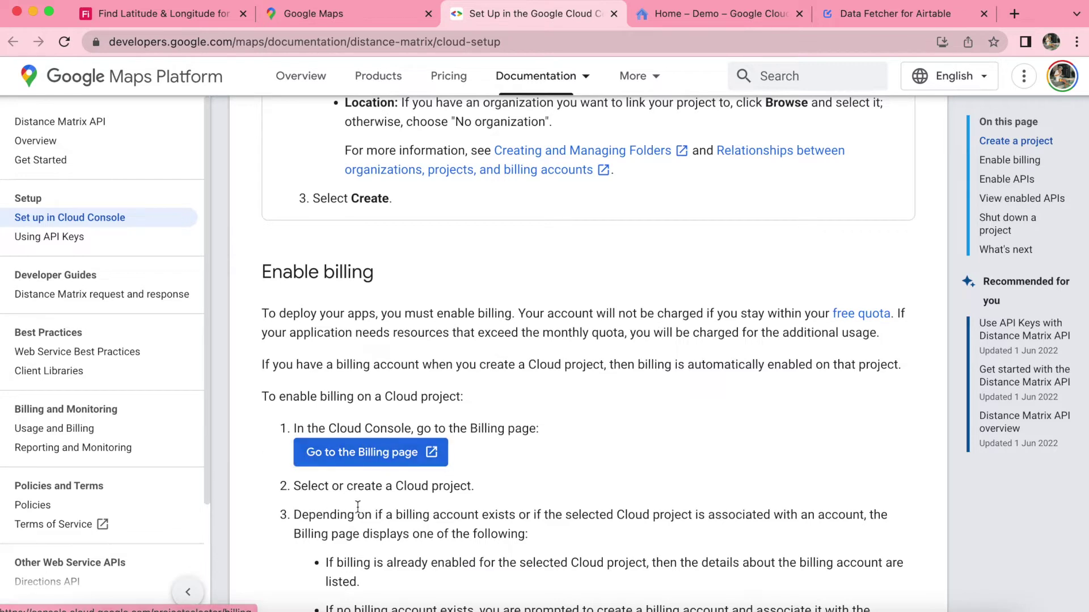
{"action": "left_click", "coordinate": [382, 452]}
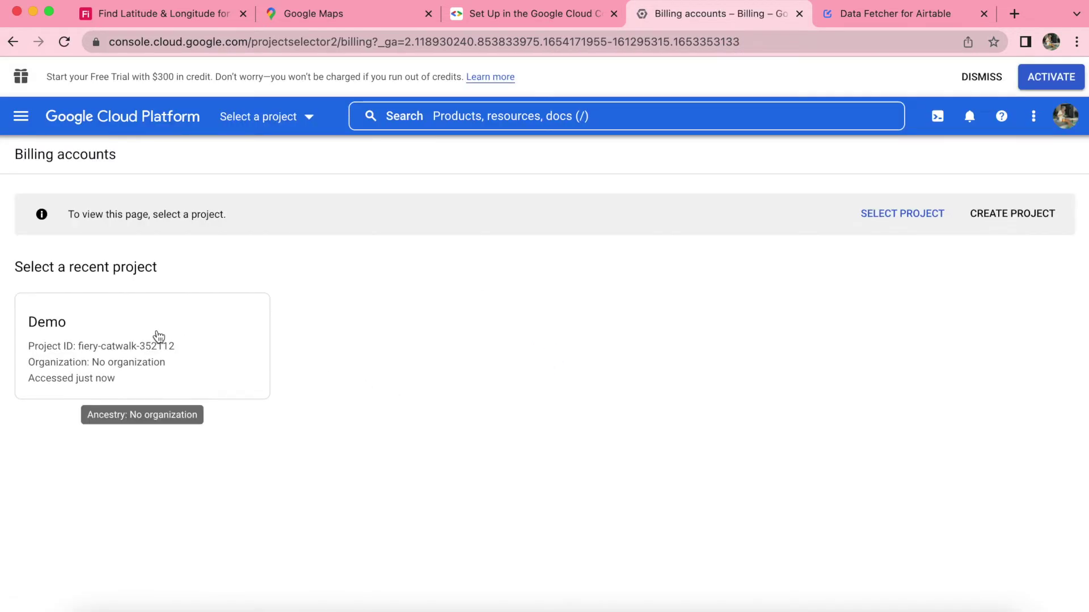
- Pick the Demo project, then link and create a new billing account for it
{"action": "left_click", "coordinate": [150, 335]}
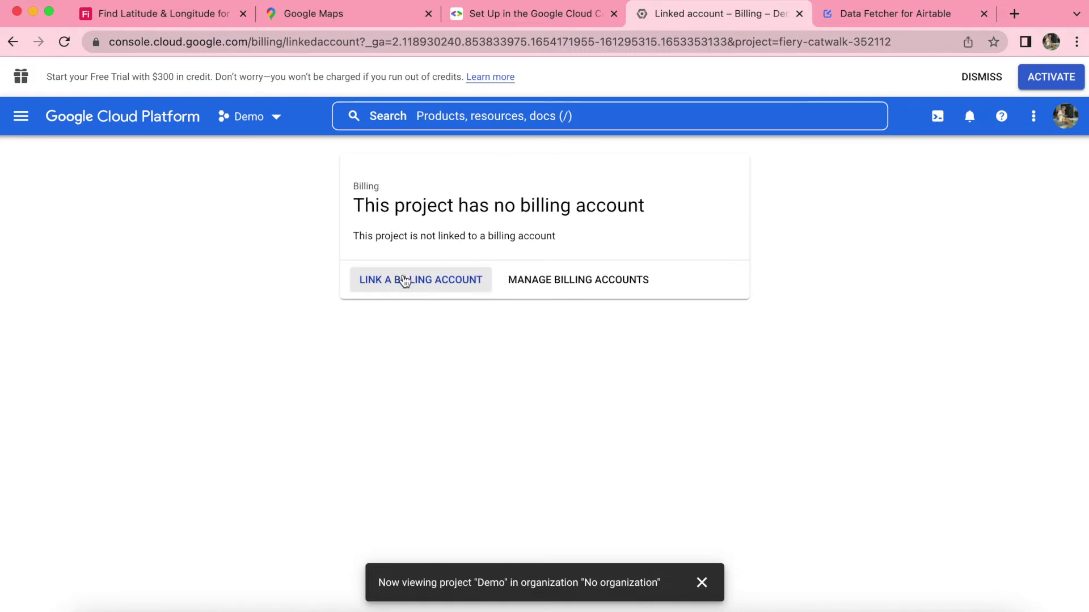
{"action": "left_click", "coordinate": [405, 282]}
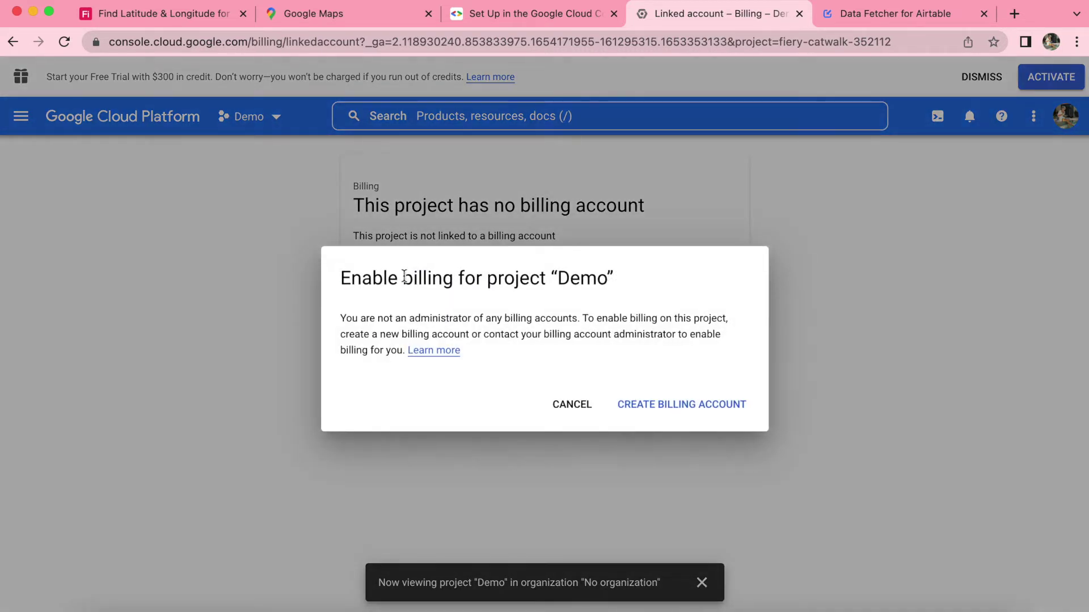
{"action": "left_click", "coordinate": [706, 405]}
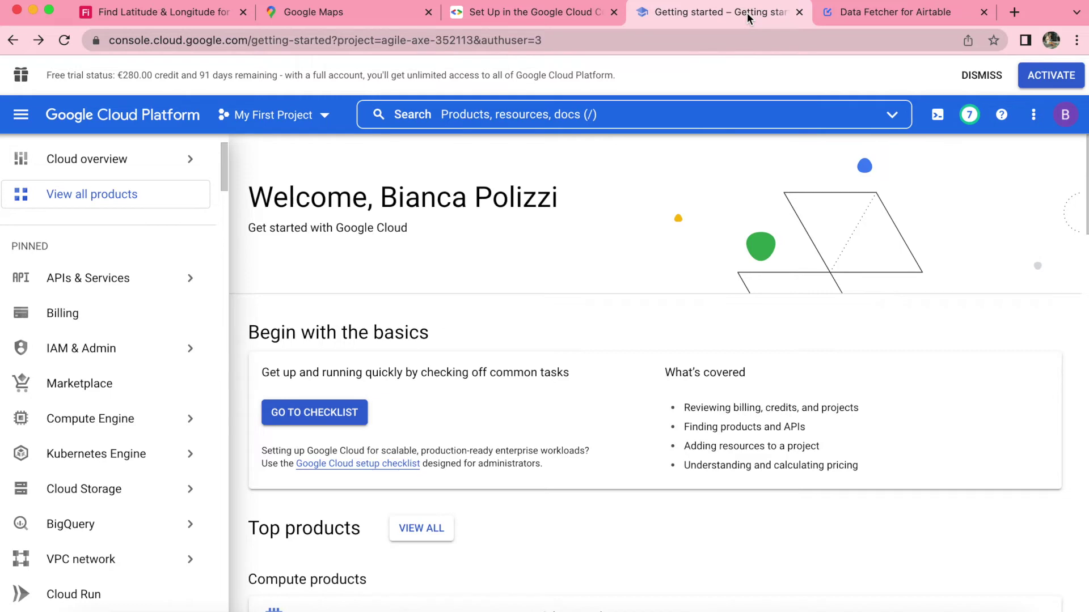
- Find the Enable APIs section in the setup docs and open the Distance Matrix API
{"action": "left_click", "coordinate": [516, 12]}
{"action": "mouse_move", "coordinate": [535, 74]}
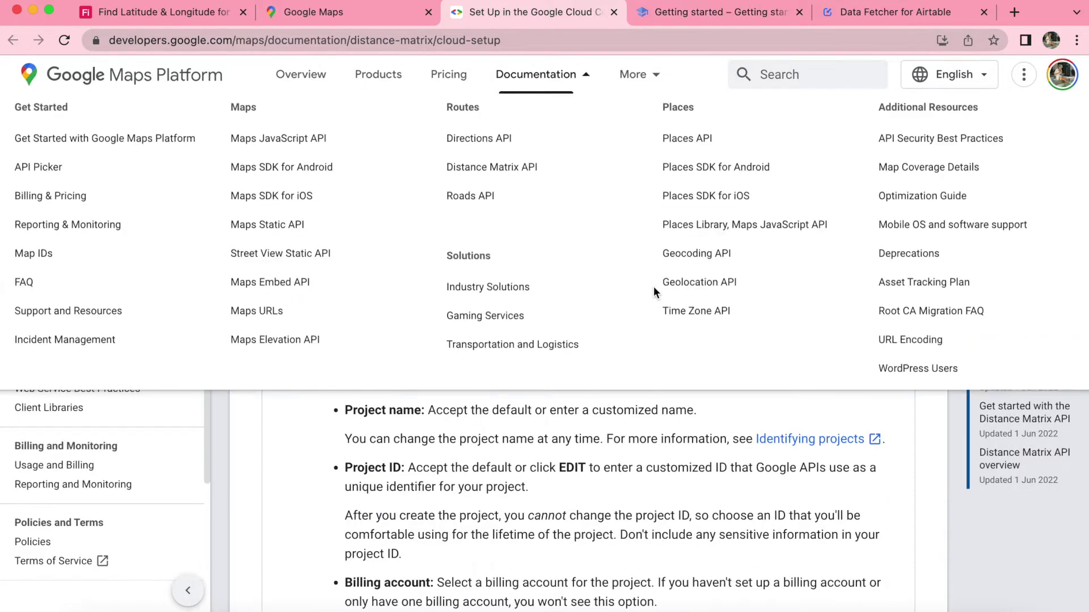
{"action": "scroll", "coordinate": [653, 287], "scroll_direction": "up", "scroll_amount": 1}
{"action": "scroll", "coordinate": [689, 481], "scroll_direction": "down", "scroll_amount": 15}
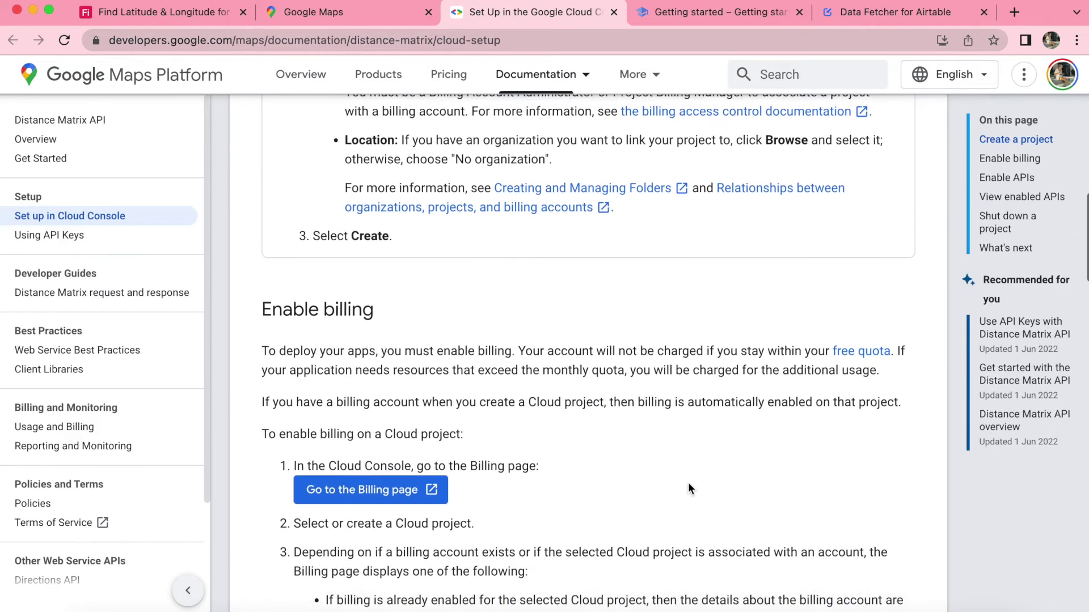
{"action": "scroll", "coordinate": [688, 482], "scroll_direction": "down", "scroll_amount": 4}
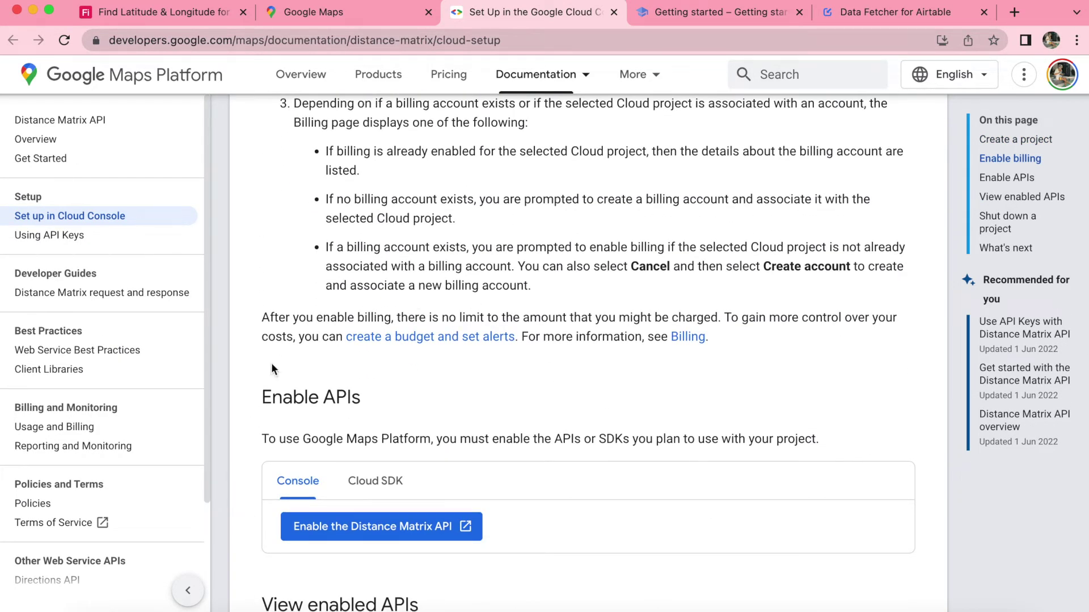
{"action": "left_click", "coordinate": [373, 528]}
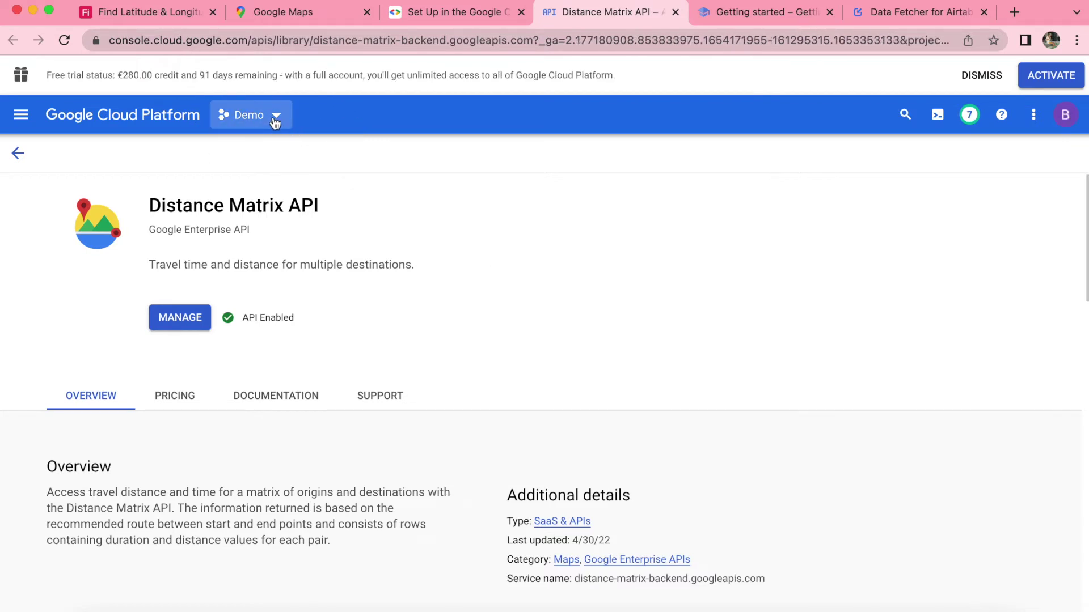
- Copy the Maps API Key from the Google Maps Platform Credentials page, then return to Airtable
{"action": "left_click", "coordinate": [178, 318]}
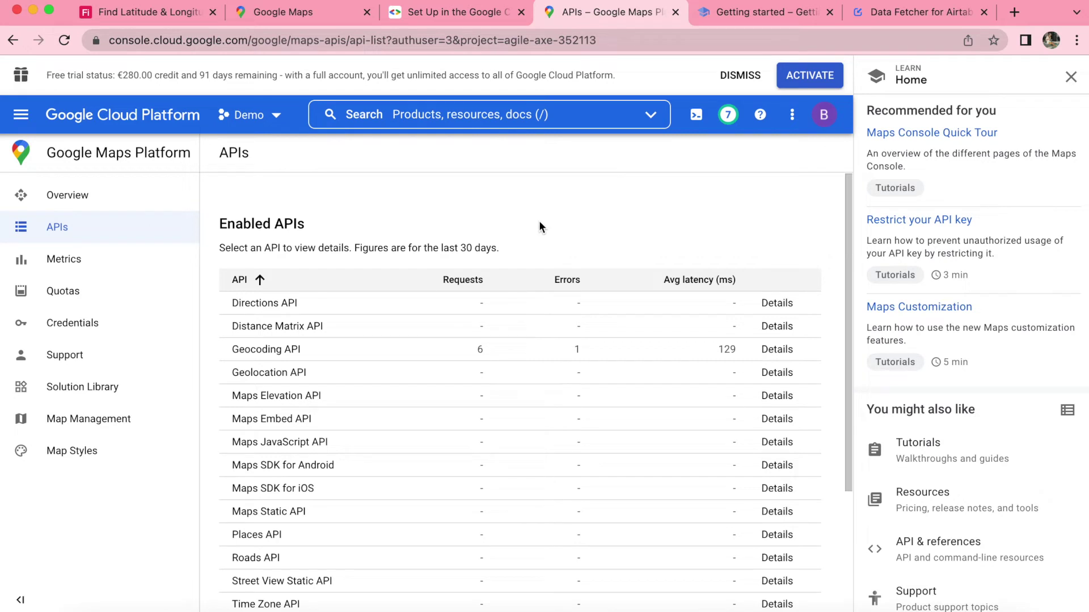
{"action": "left_click", "coordinate": [103, 330]}
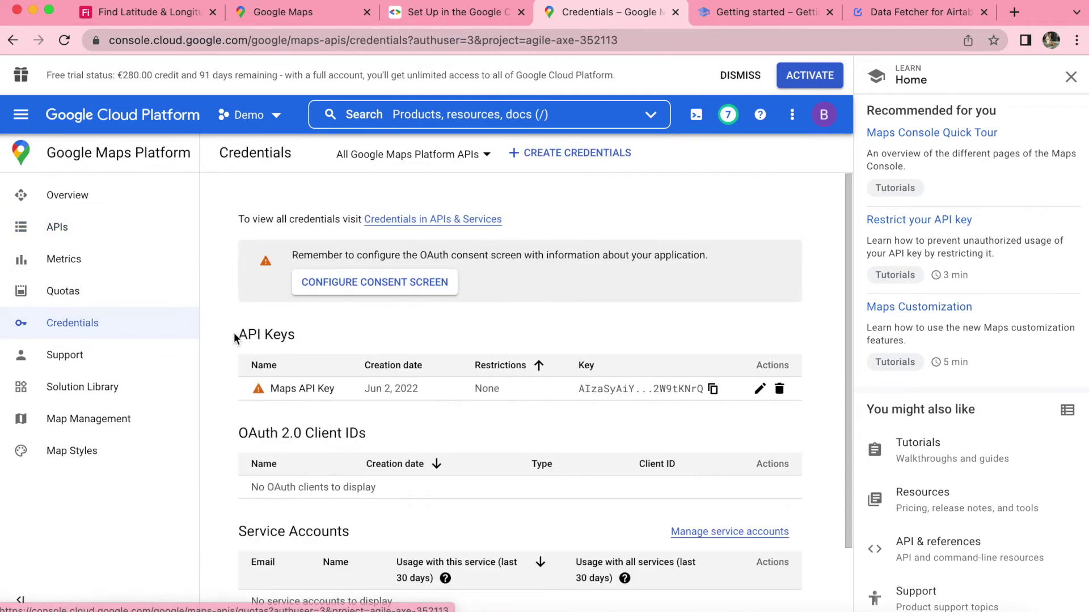
{"action": "scroll", "coordinate": [661, 317], "scroll_direction": "down", "scroll_amount": 2}
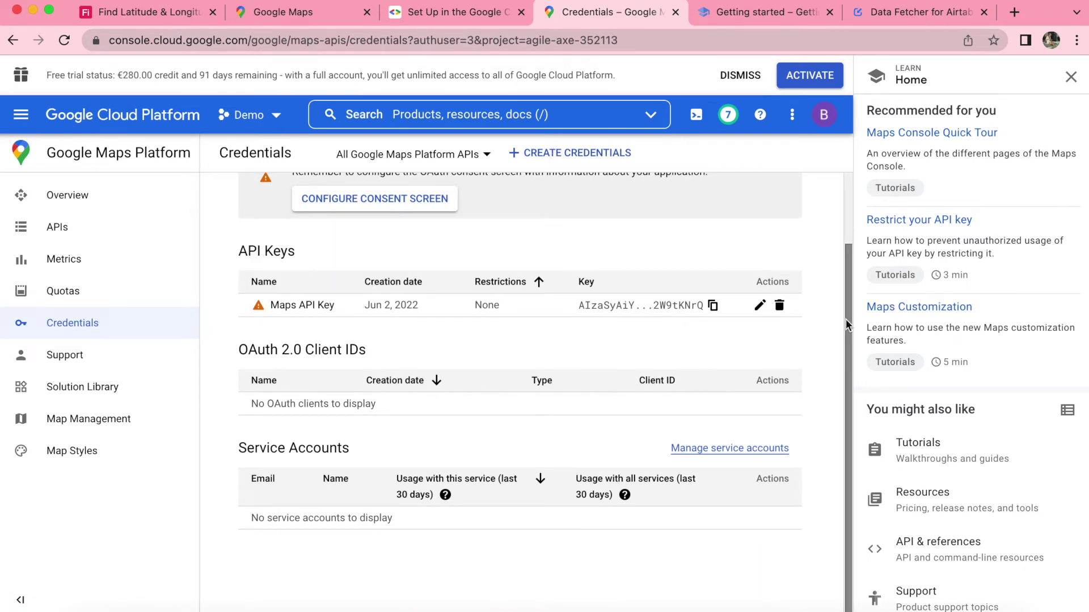
{"action": "left_click", "coordinate": [714, 307]}
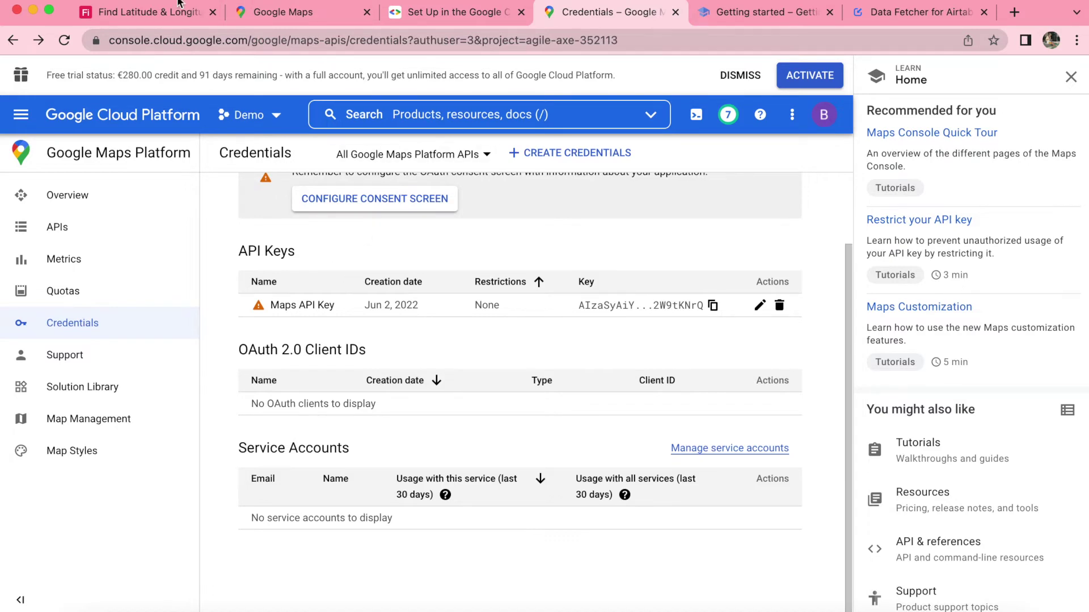
{"action": "left_click", "coordinate": [178, 16]}
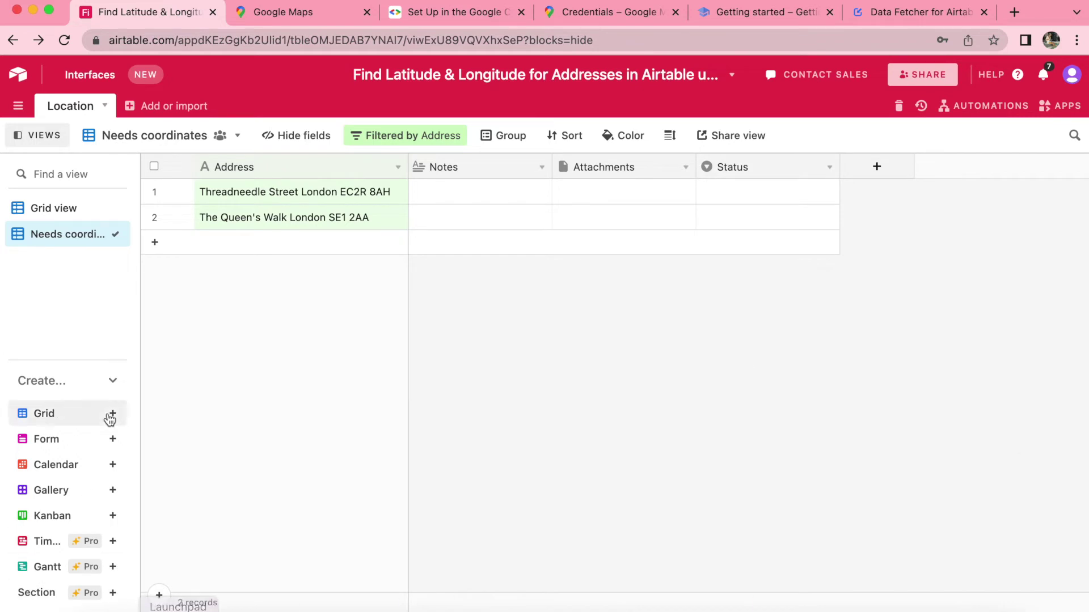
- Add the Data Fetcher app from the Marketplace and create its account via Google sign-in
{"action": "left_click", "coordinate": [1070, 107]}
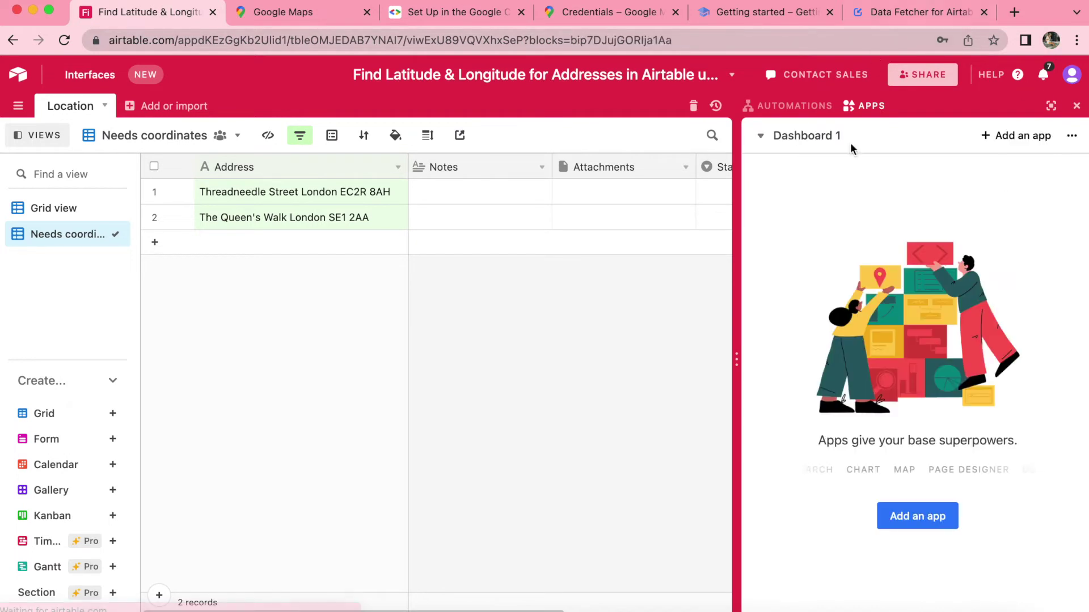
{"action": "left_click", "coordinate": [907, 513]}
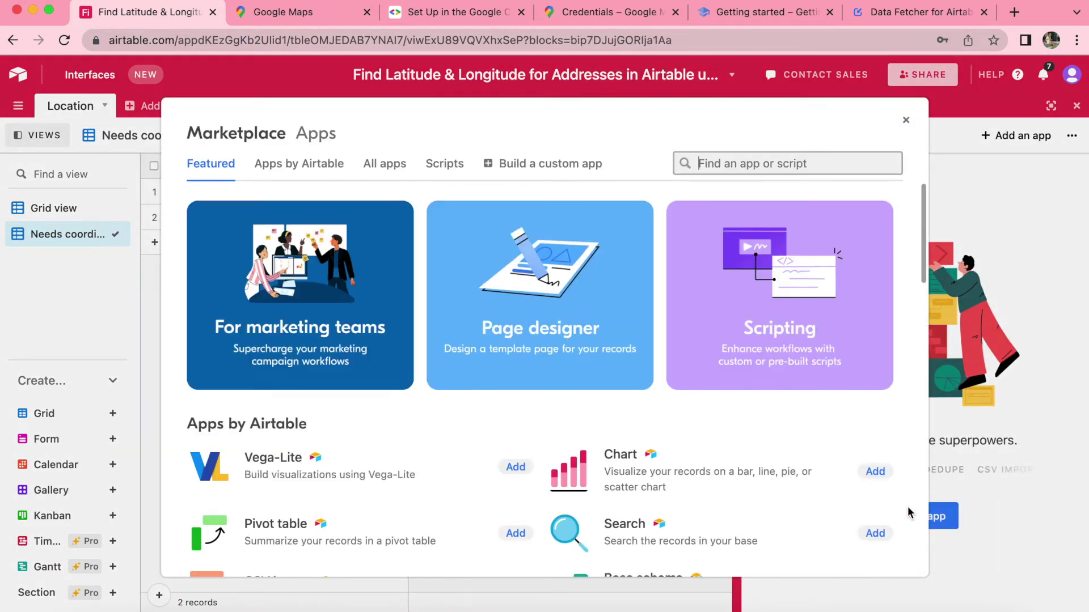
{"action": "left_click", "coordinate": [701, 164]}
{"action": "type", "text": "data fetc"}
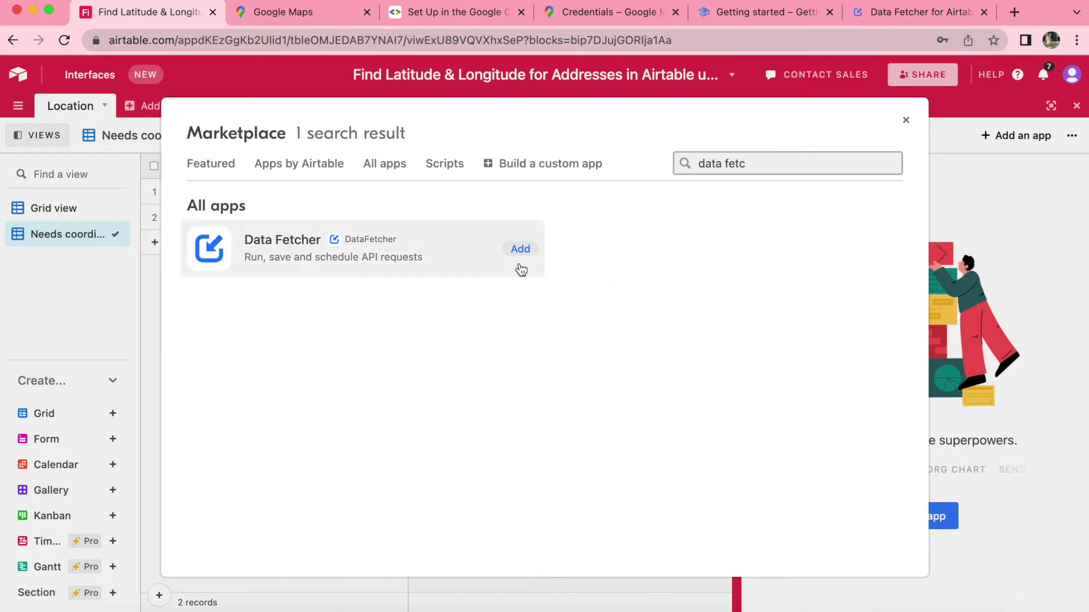
{"action": "left_click", "coordinate": [520, 250]}
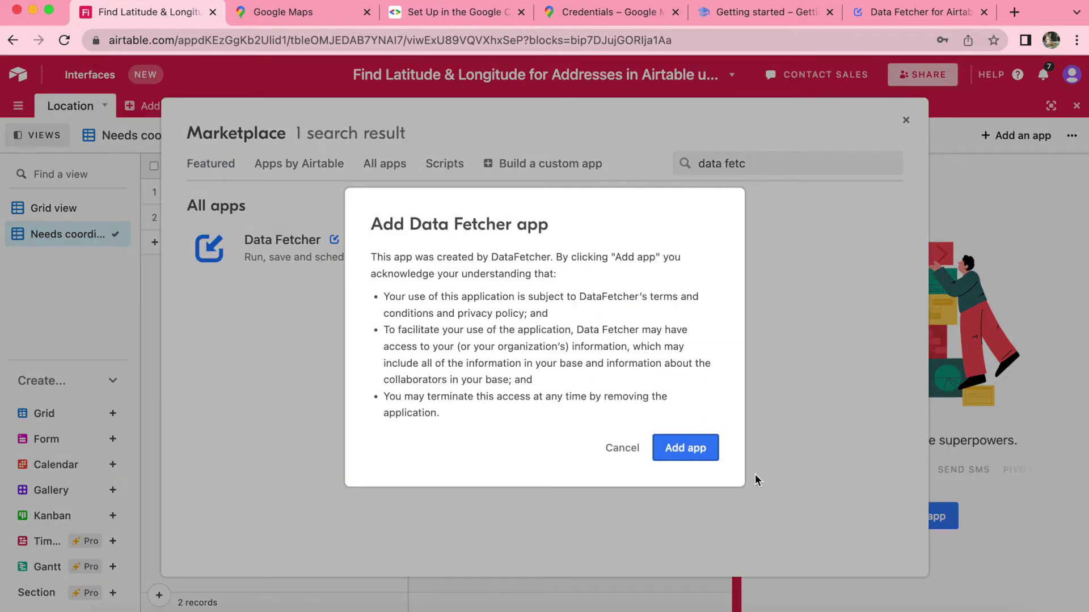
{"action": "left_click", "coordinate": [690, 451]}
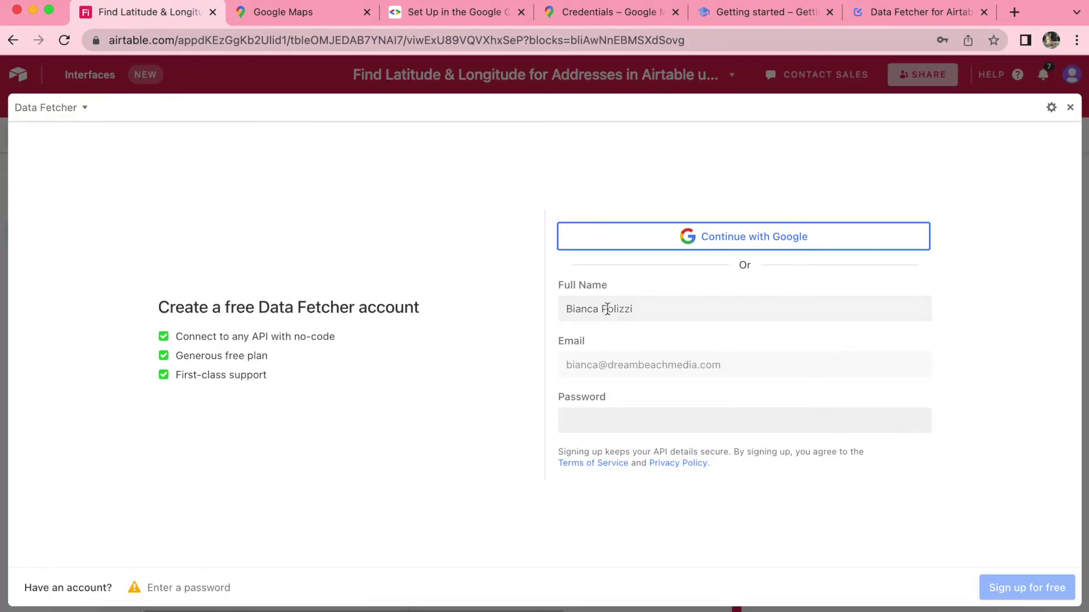
{"action": "left_click", "coordinate": [720, 249]}
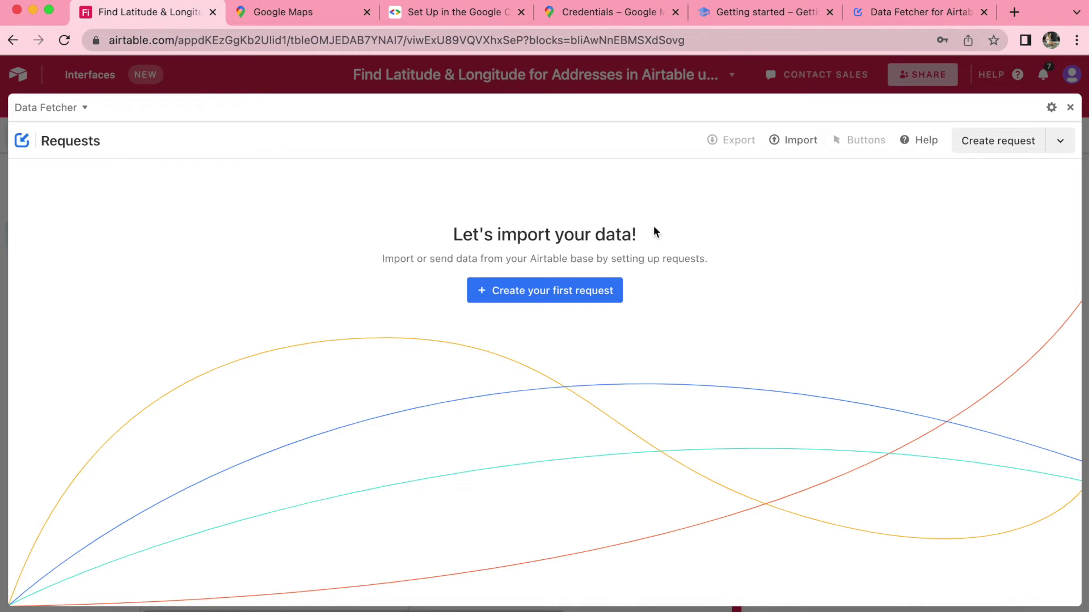
- Create a Data Fetcher request 'Fetch Latitude & Longitude for Addresses' using the Google Maps application
{"action": "left_click", "coordinate": [587, 283]}
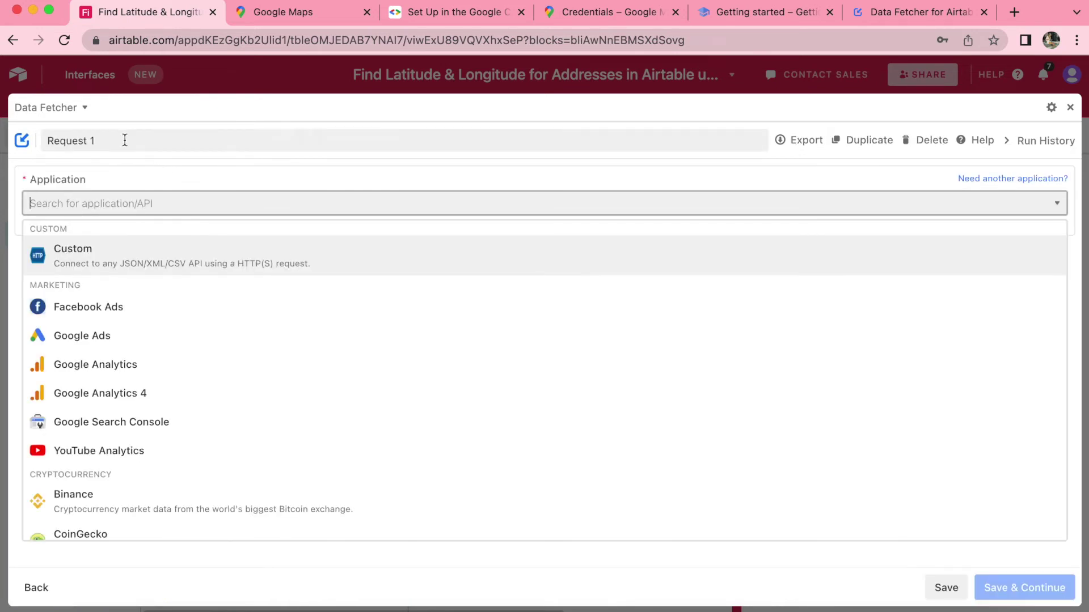
{"action": "left_click_drag", "start_coordinate": [117, 141], "coordinate": [40, 139]}
{"action": "key", "text": "ctrl+v"}
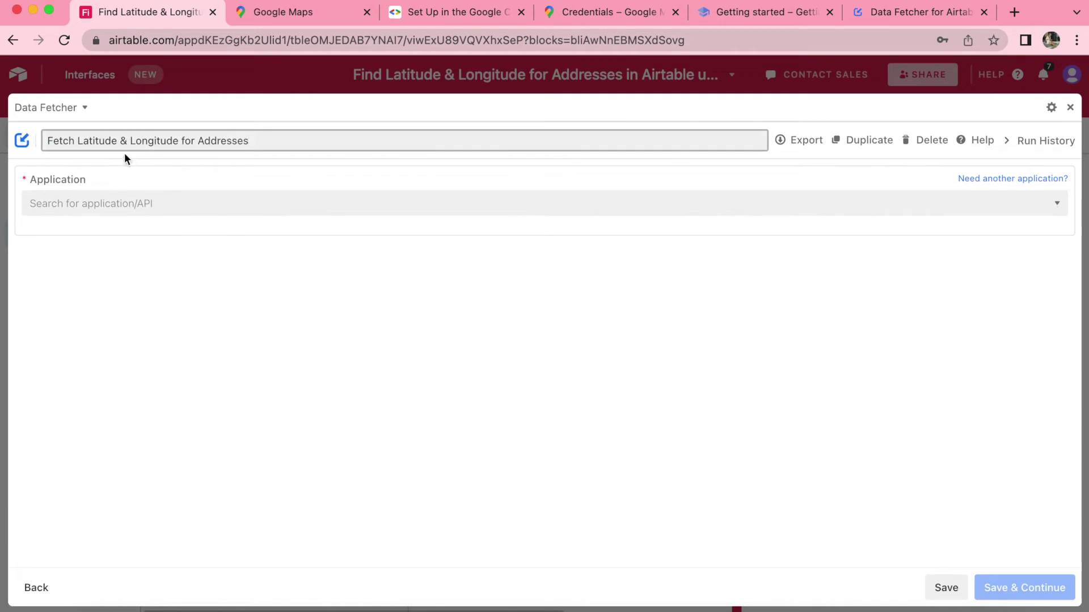
{"action": "left_click", "coordinate": [295, 154]}
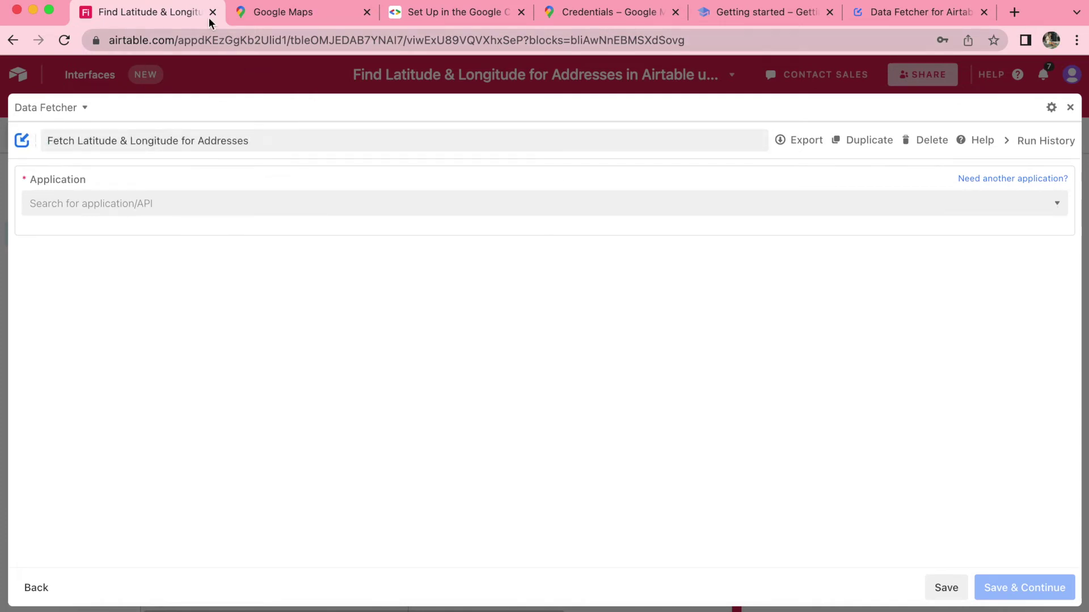
{"action": "left_click", "coordinate": [198, 201]}
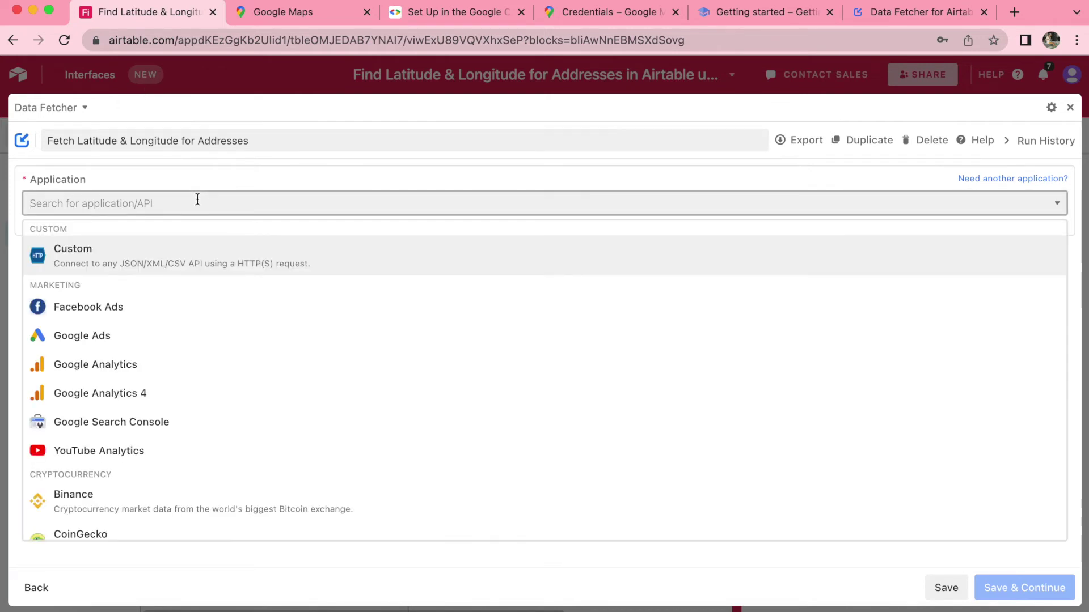
{"action": "type", "text": "google maps"}
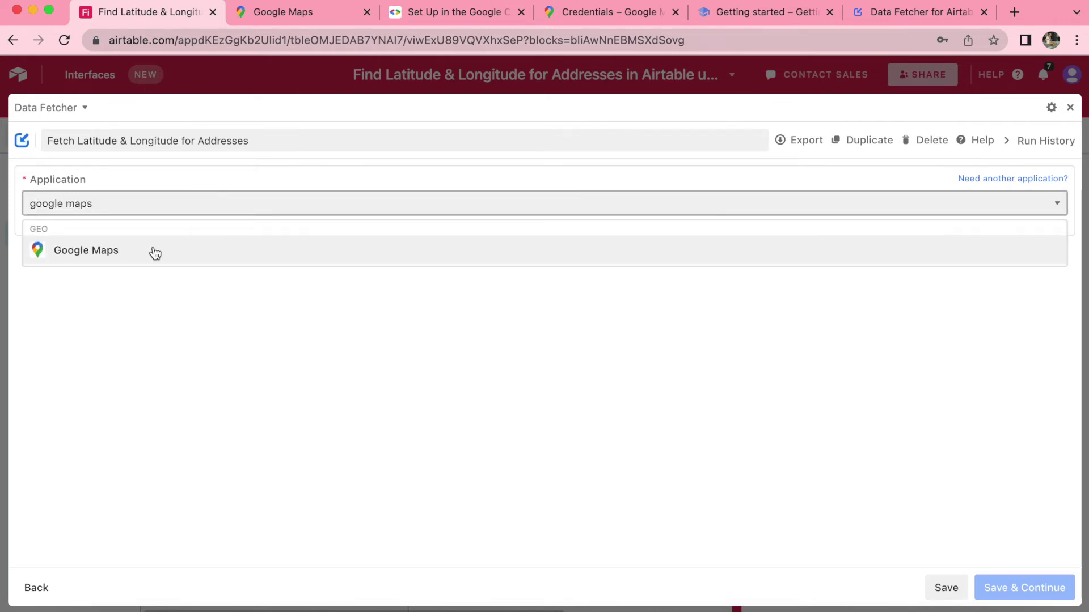
{"action": "left_click", "coordinate": [155, 253]}
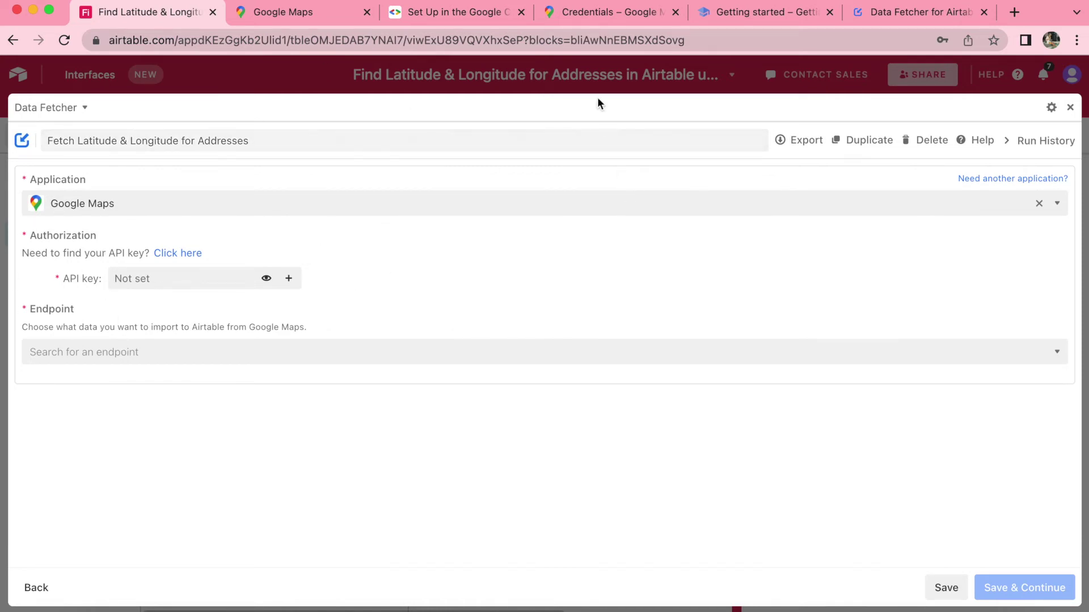
- Copy the Maps API key again from the Cloud Console credentials page
{"action": "left_click", "coordinate": [580, 18]}
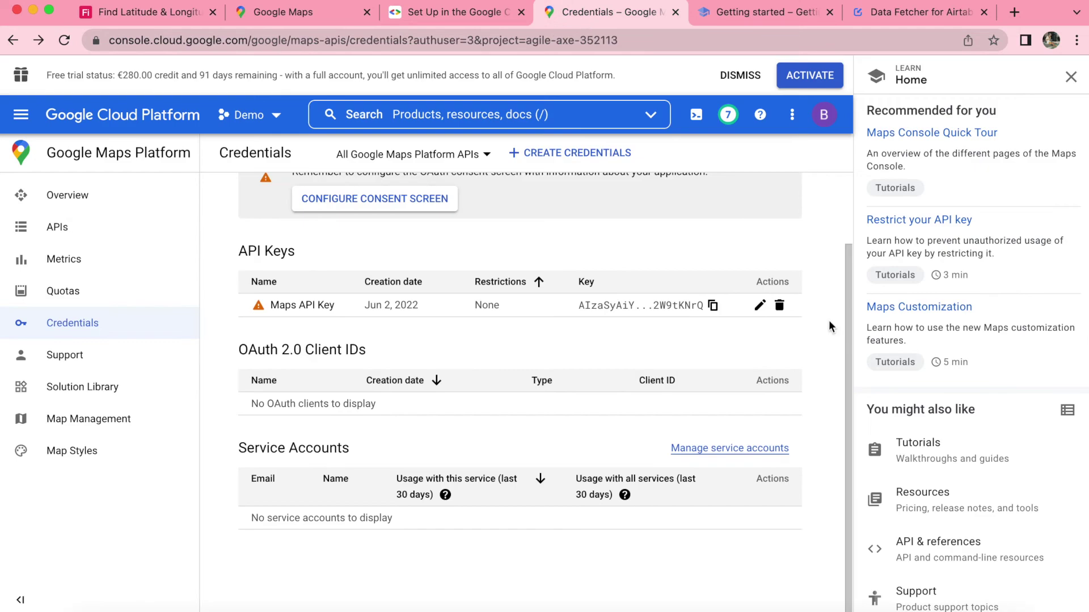
{"action": "left_click", "coordinate": [713, 306]}
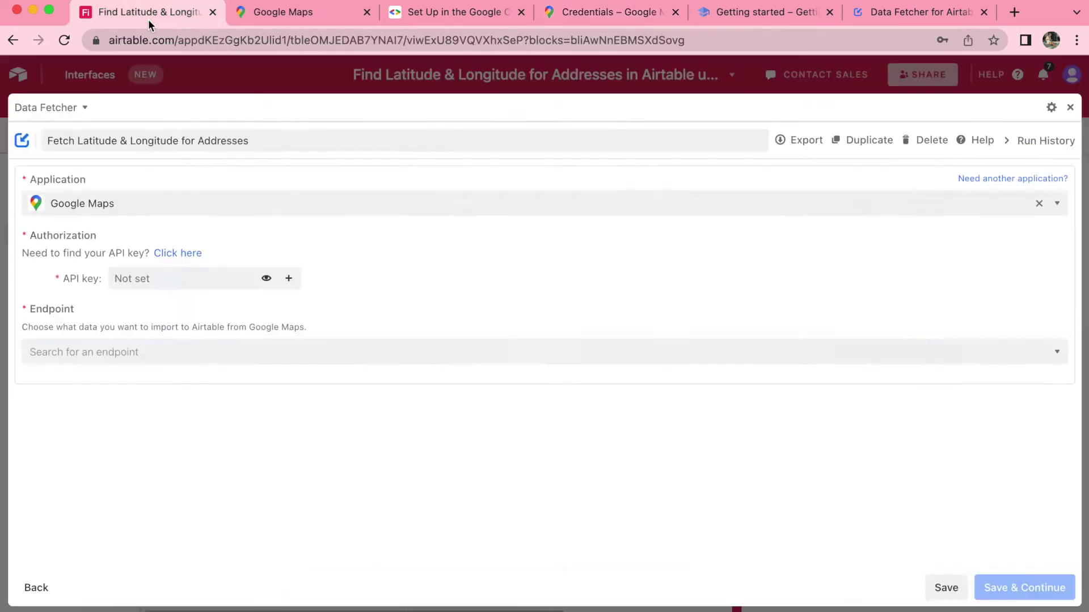
{"action": "left_click", "coordinate": [147, 17]}
- Authorise the request with the pasted API key and select the 'Geocode - find latitude/ longitude from address' endpoint
{"action": "left_click", "coordinate": [169, 282]}
{"action": "key", "text": "super+v"}
{"action": "left_click", "coordinate": [262, 354]}
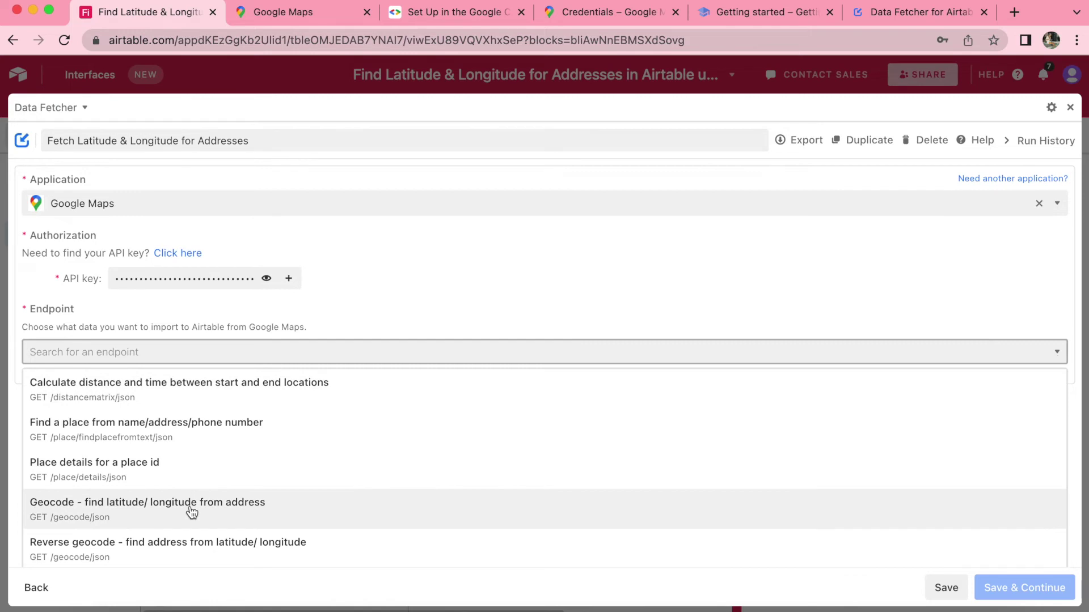
{"action": "left_click", "coordinate": [192, 512]}
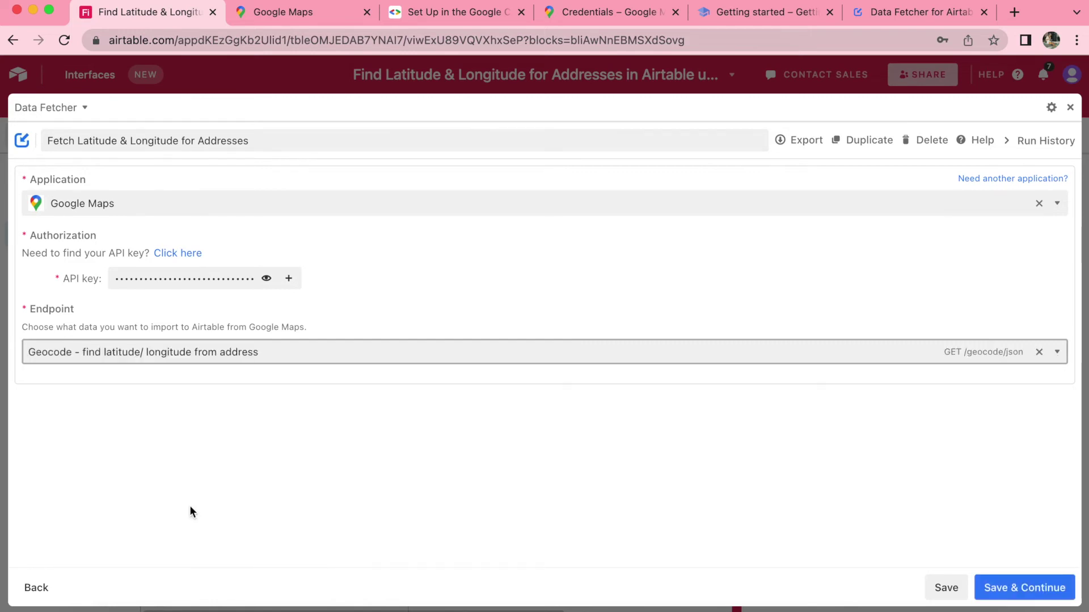
{"action": "left_click", "coordinate": [1045, 590]}
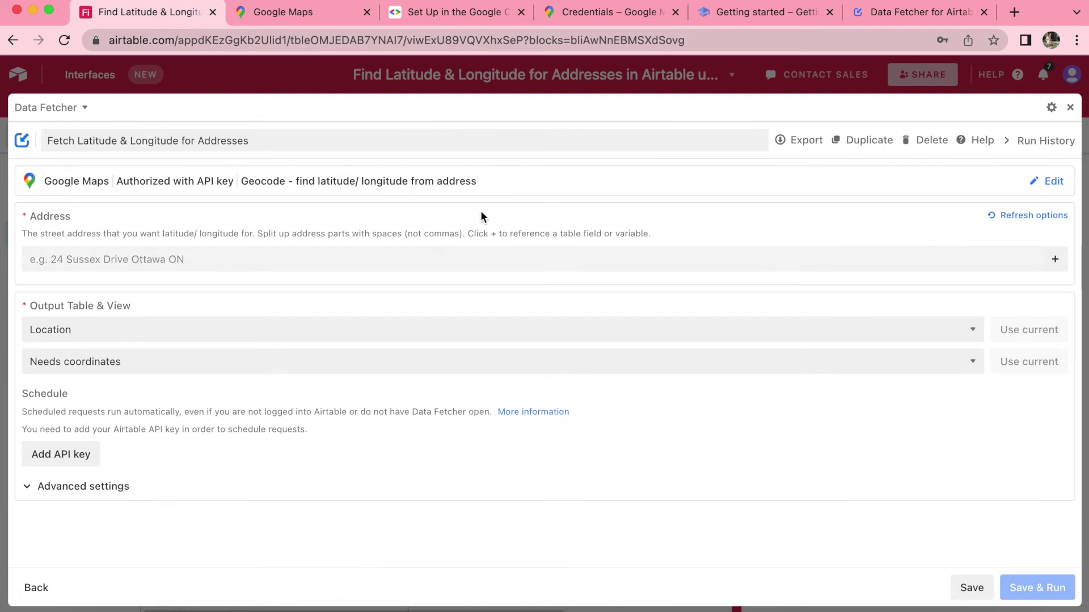
{"action": "left_click", "coordinate": [1055, 260]}
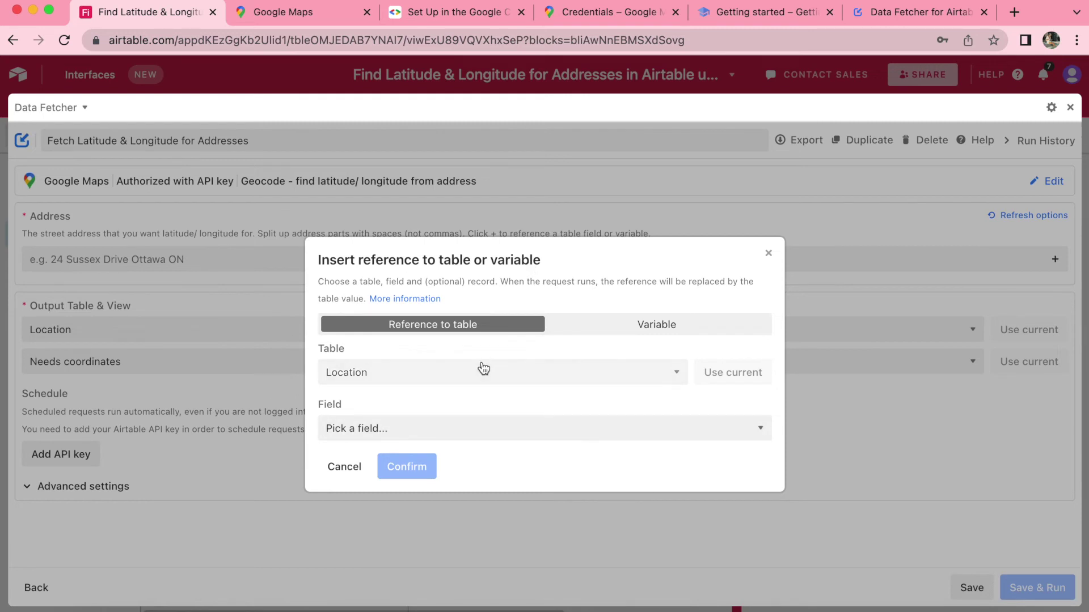
- Fill the request's Address with the Location table's Address field, then save and run it
{"action": "left_click", "coordinate": [471, 427]}
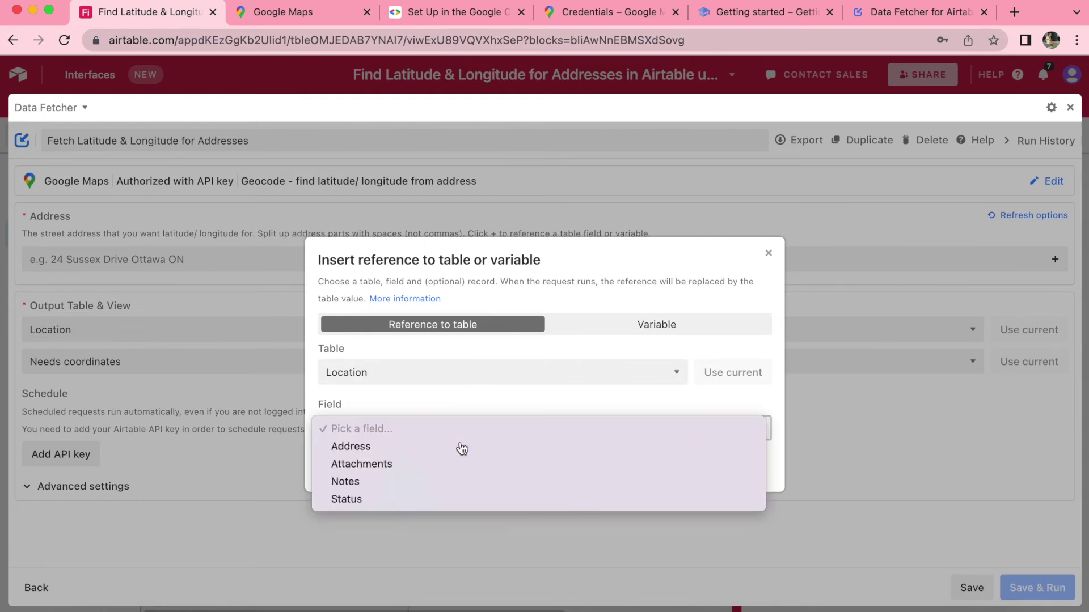
{"action": "left_click", "coordinate": [463, 447]}
{"action": "scroll", "coordinate": [460, 444], "scroll_direction": "down", "scroll_amount": 3}
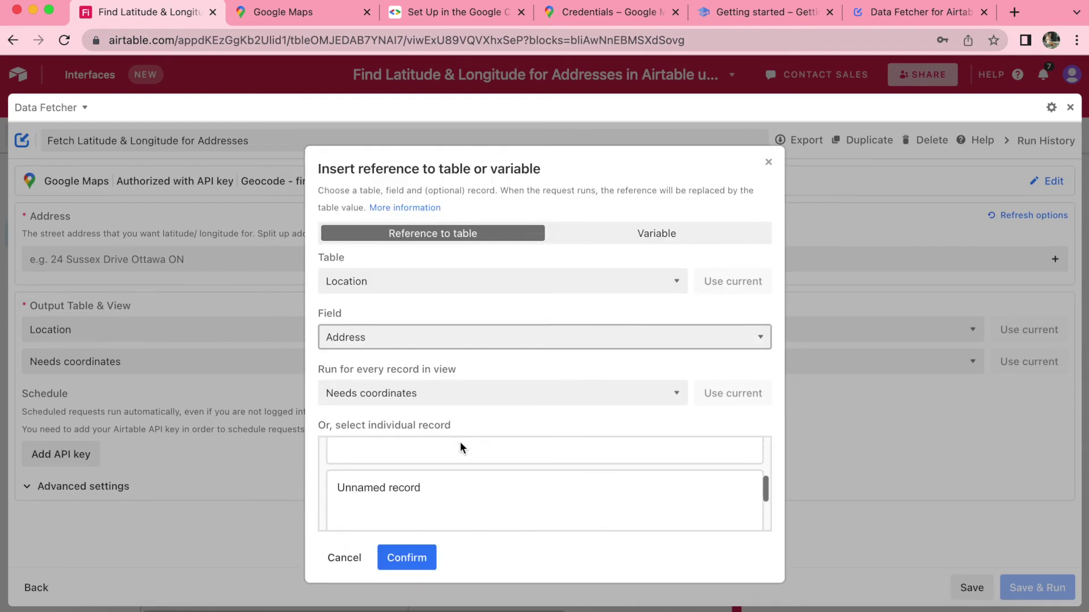
{"action": "scroll", "coordinate": [461, 445], "scroll_direction": "up", "scroll_amount": 5}
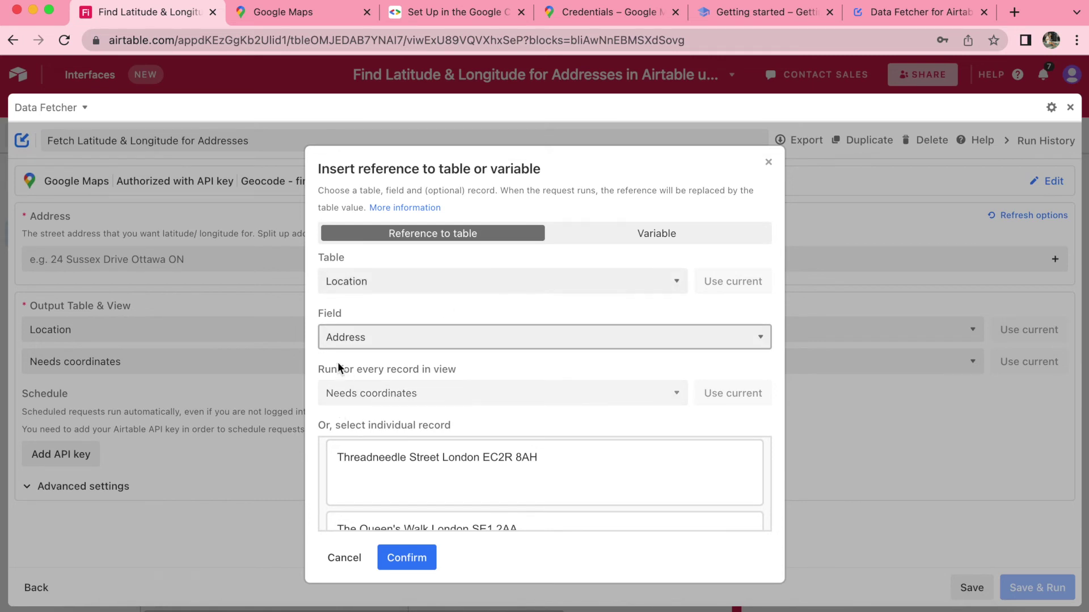
{"action": "left_click_drag", "start_coordinate": [318, 369], "coordinate": [457, 366]}
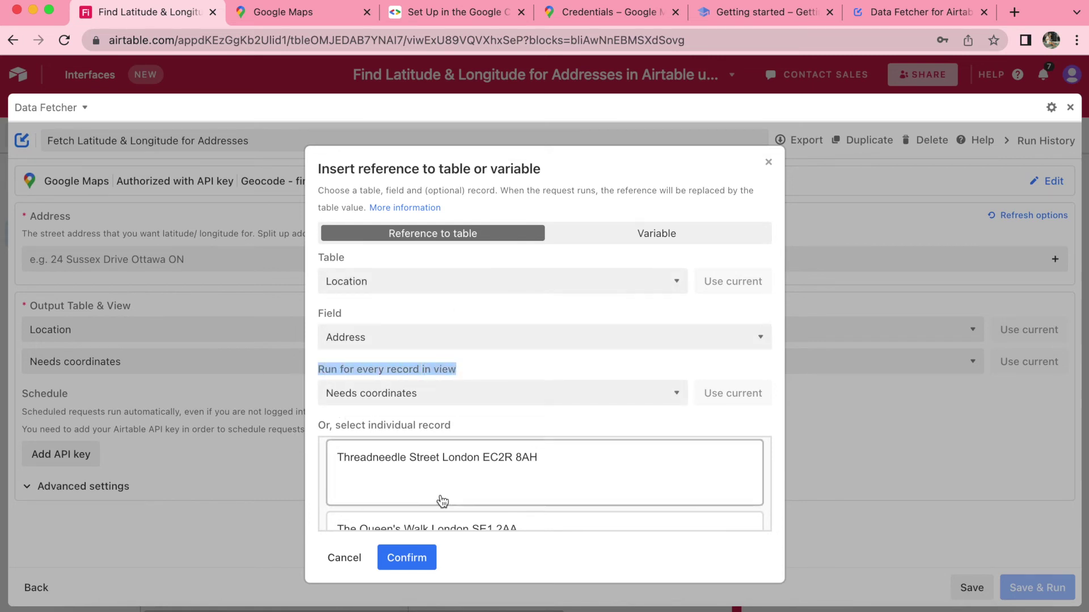
{"action": "left_click", "coordinate": [425, 562]}
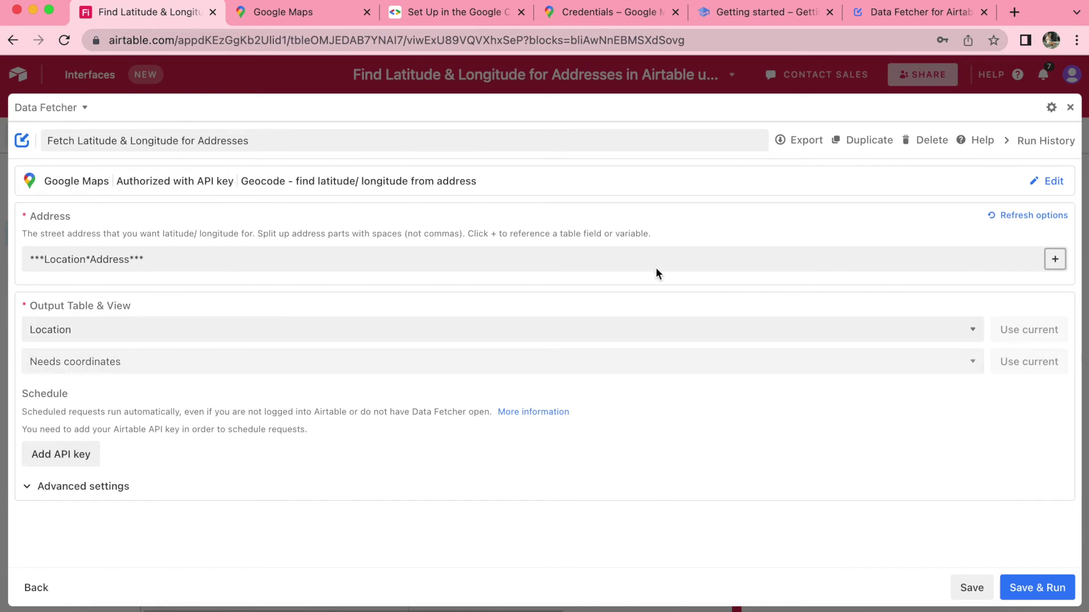
{"action": "left_click", "coordinate": [1049, 591]}
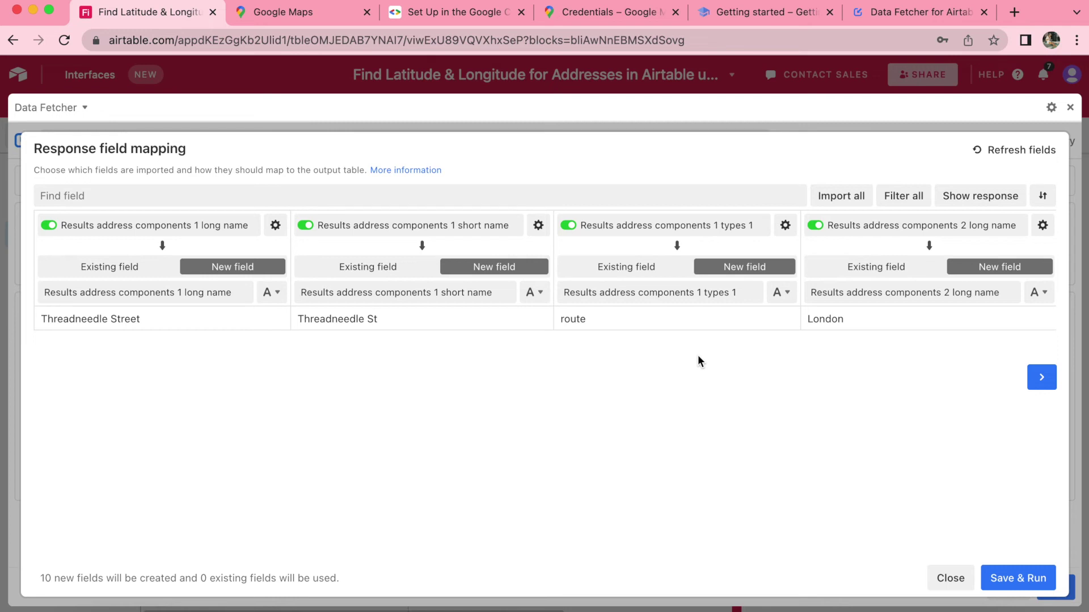
- Exclude the address component type and every other response field from import
{"action": "left_click", "coordinate": [568, 226]}
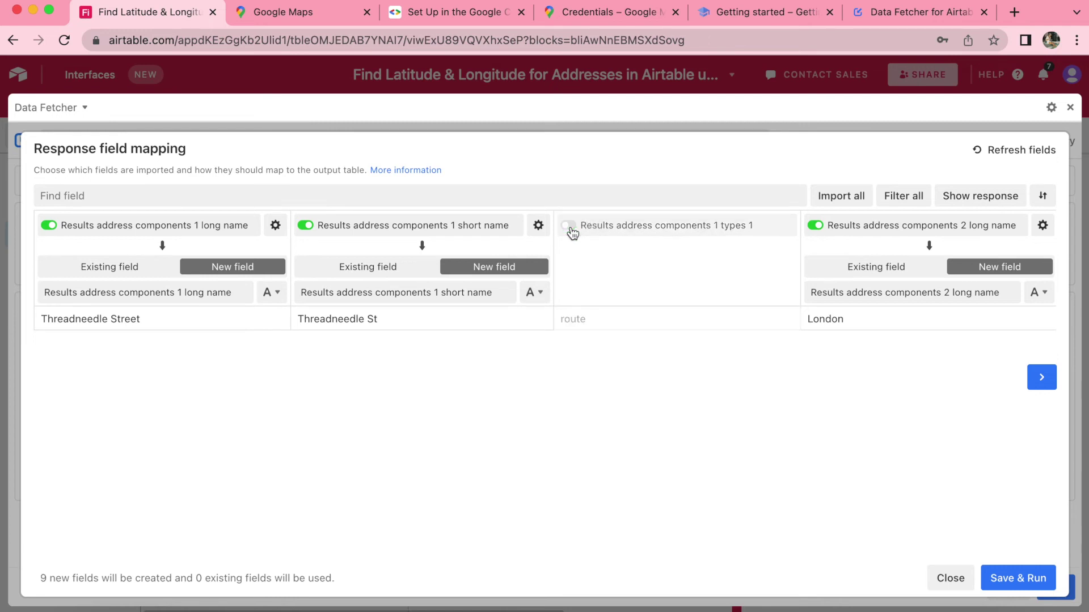
{"action": "left_click", "coordinate": [570, 227]}
{"action": "left_click", "coordinate": [569, 228]}
{"action": "left_click", "coordinate": [570, 228]}
{"action": "left_click", "coordinate": [570, 228]}
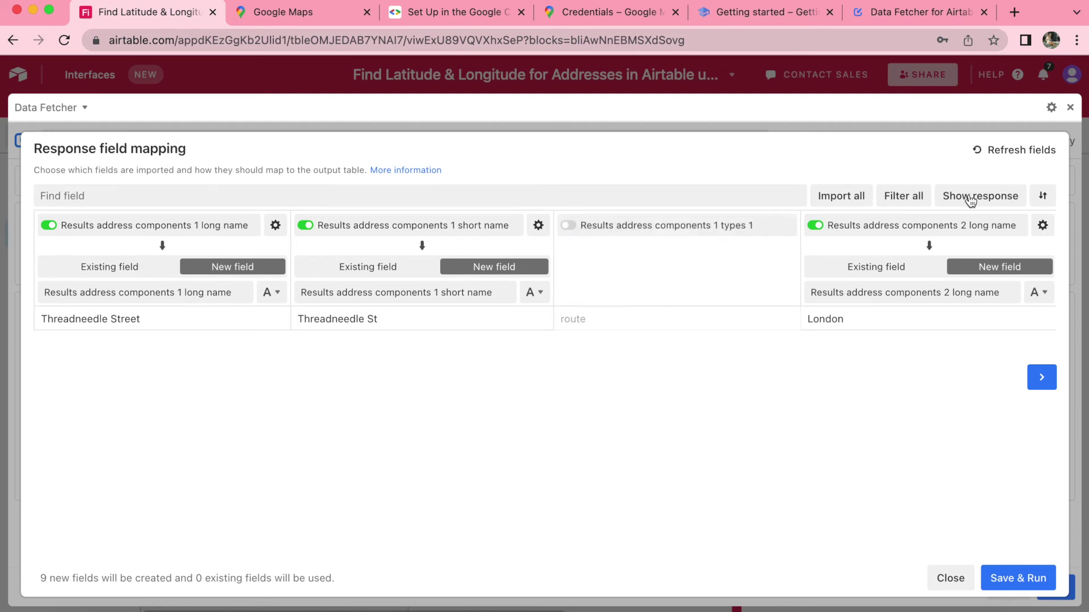
{"action": "left_click", "coordinate": [901, 199]}
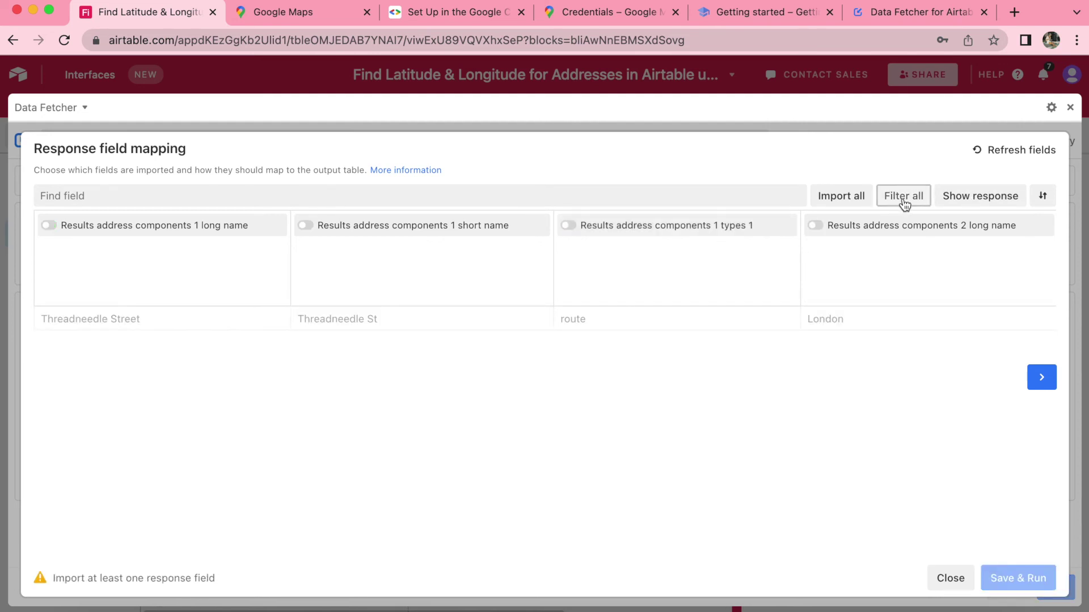
- Import only Latitude and Longitude as new fields and run the request
{"action": "left_click", "coordinate": [133, 198]}
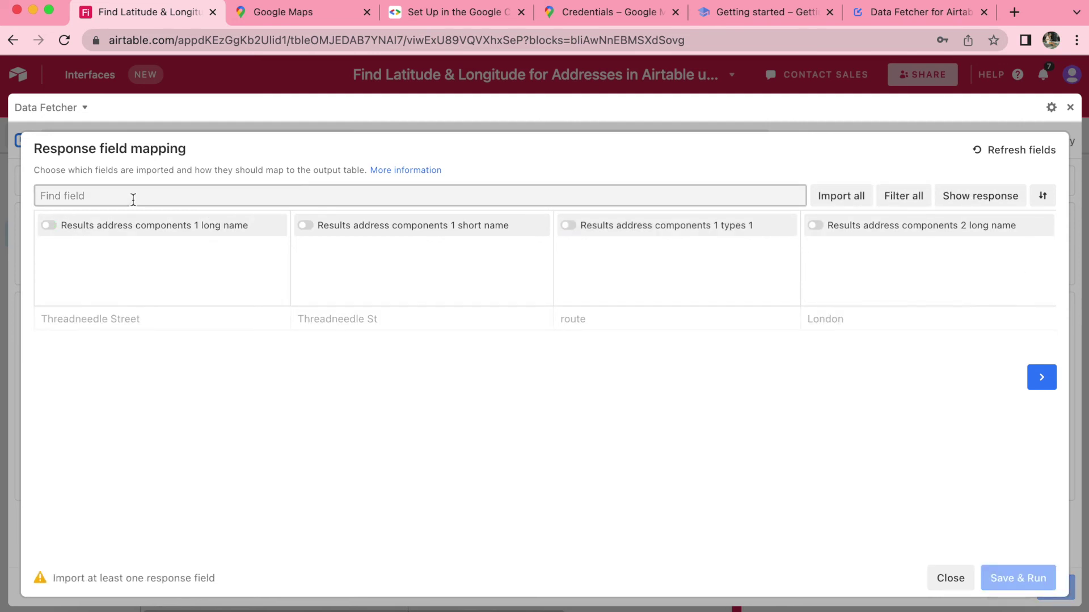
{"action": "left_click", "coordinate": [133, 199]}
{"action": "type", "text": "latit"}
{"action": "left_click", "coordinate": [49, 226]}
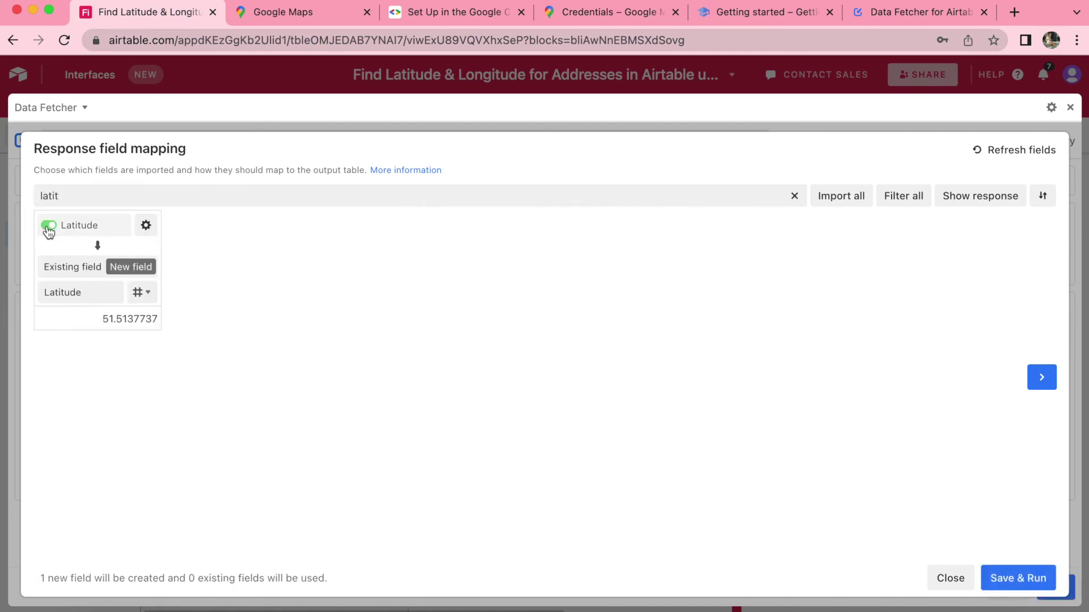
{"action": "left_click_drag", "start_coordinate": [73, 196], "coordinate": [22, 192]}
{"action": "type", "text": "long"}
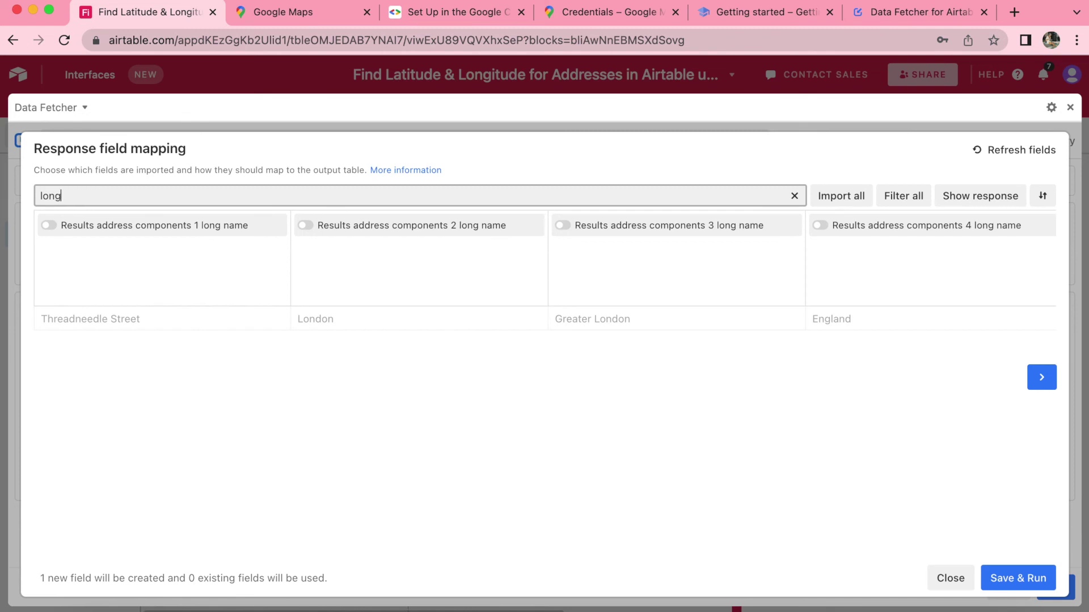
{"action": "type", "text": "it"}
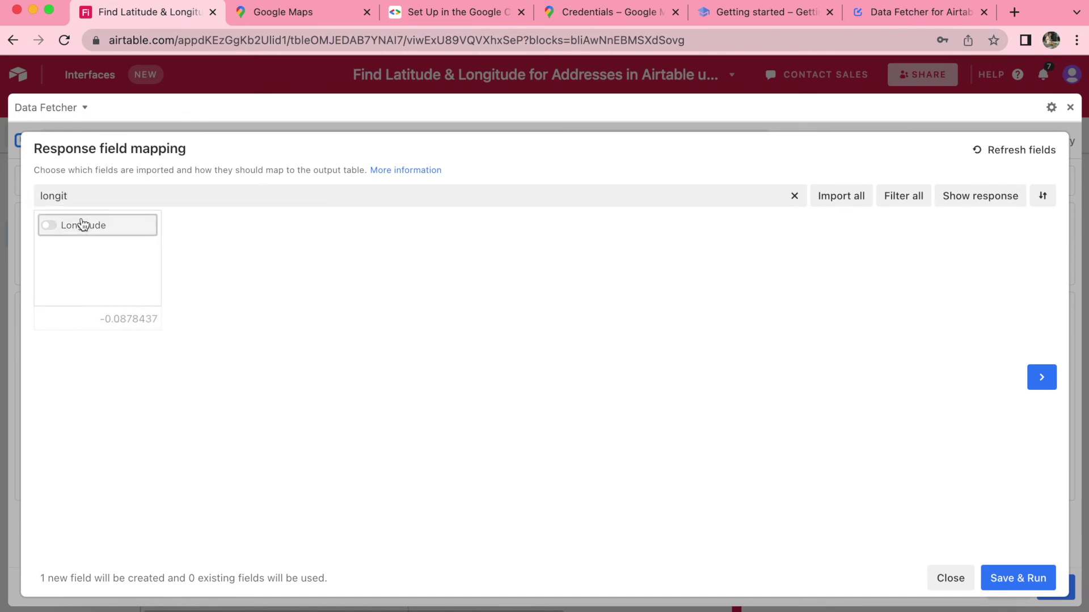
{"action": "left_click", "coordinate": [82, 226]}
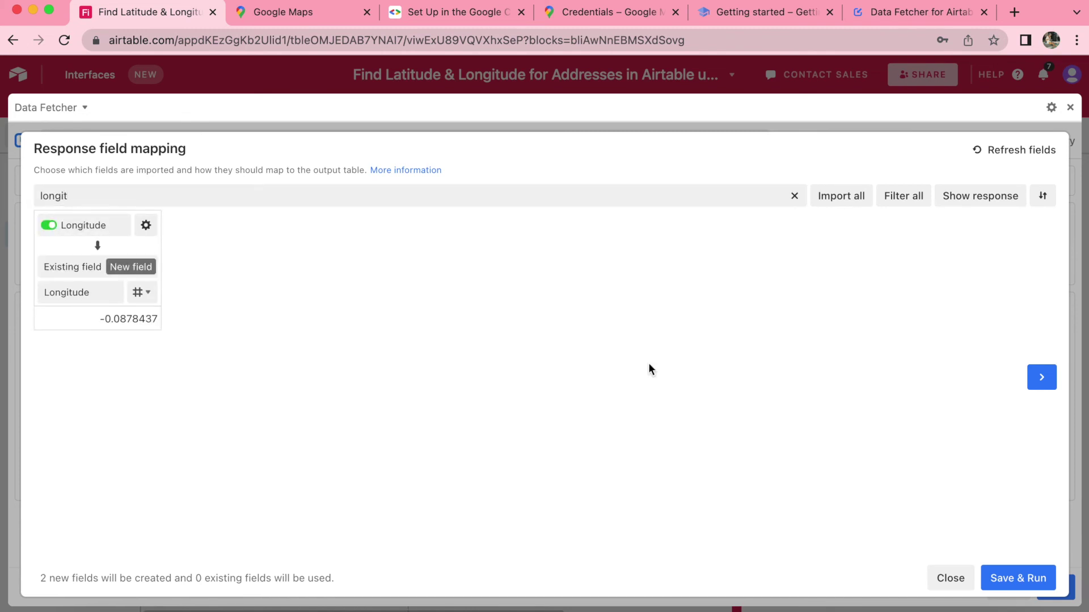
{"action": "left_click", "coordinate": [1026, 586]}
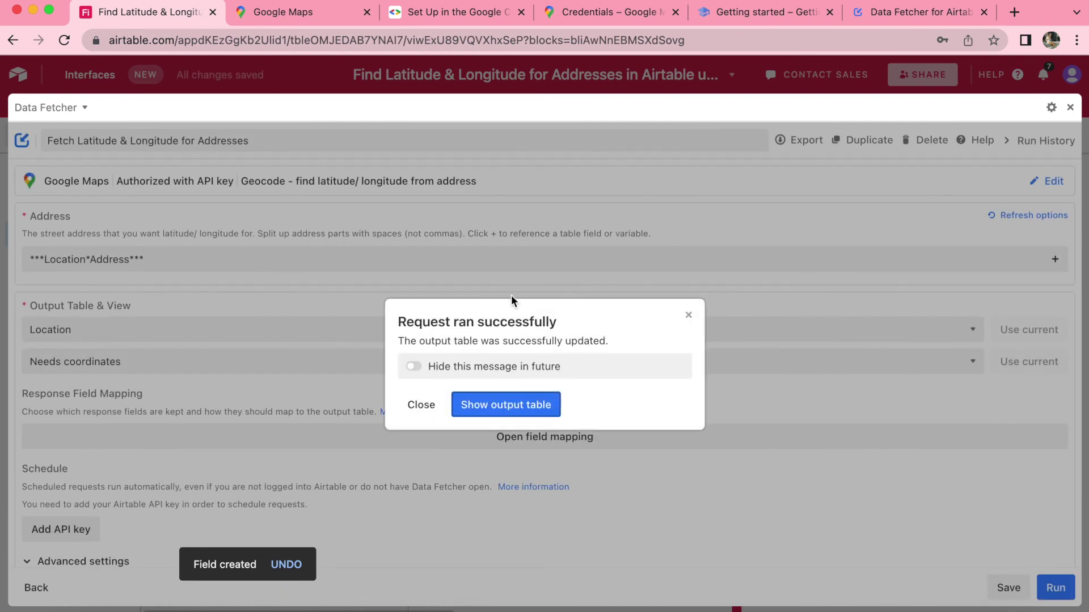
- Return to the Location table's Needs coordinates view and reveal the filled Latitude and Longitude columns
{"action": "left_click", "coordinate": [510, 406]}
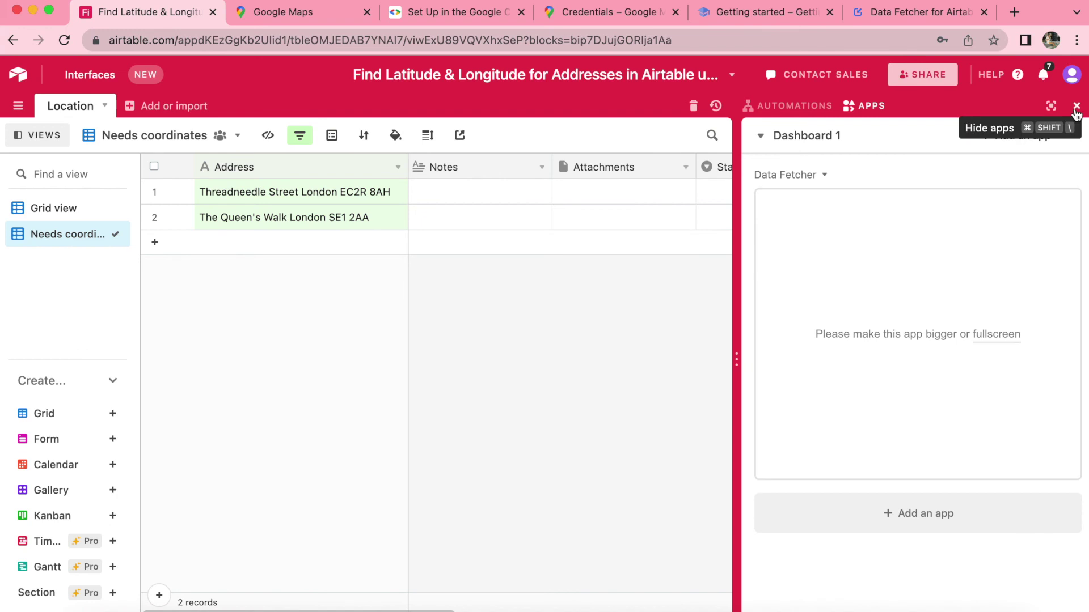
{"action": "left_click", "coordinate": [1075, 106]}
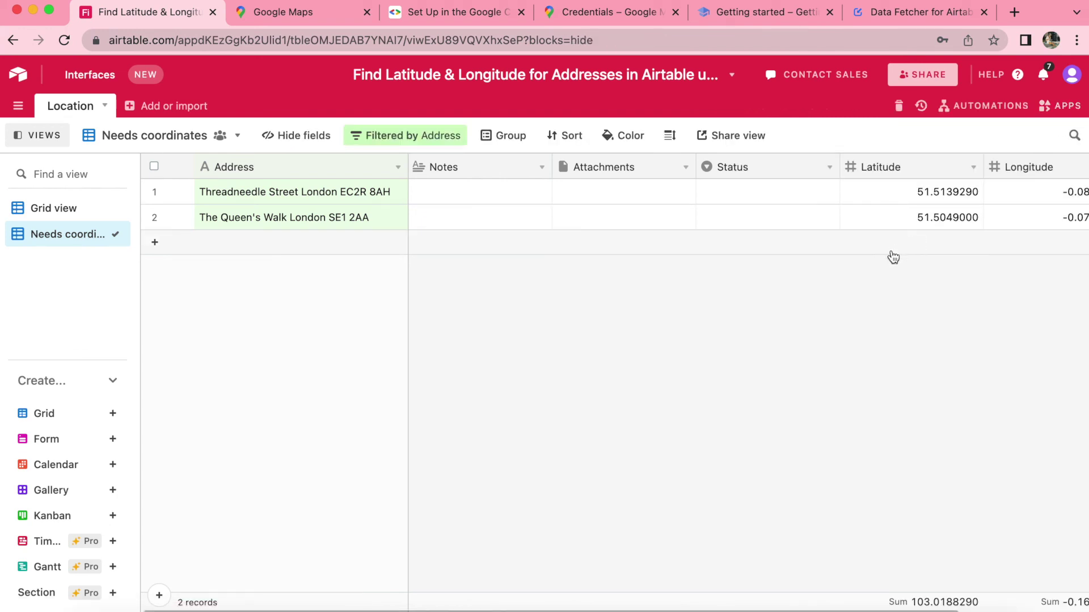
{"action": "scroll", "coordinate": [945, 338], "scroll_direction": "right", "scroll_amount": 4}
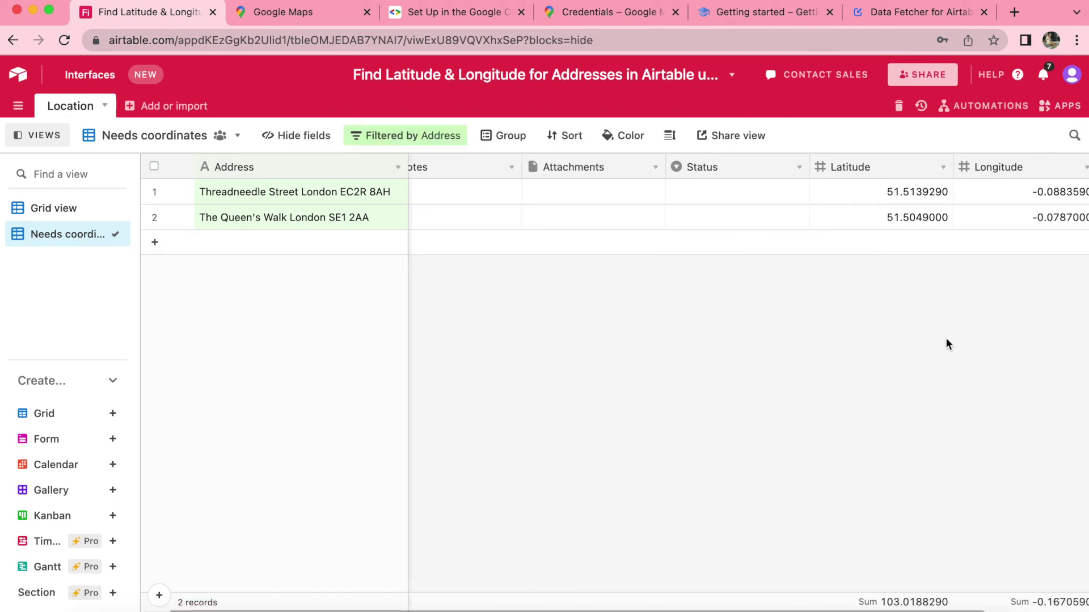